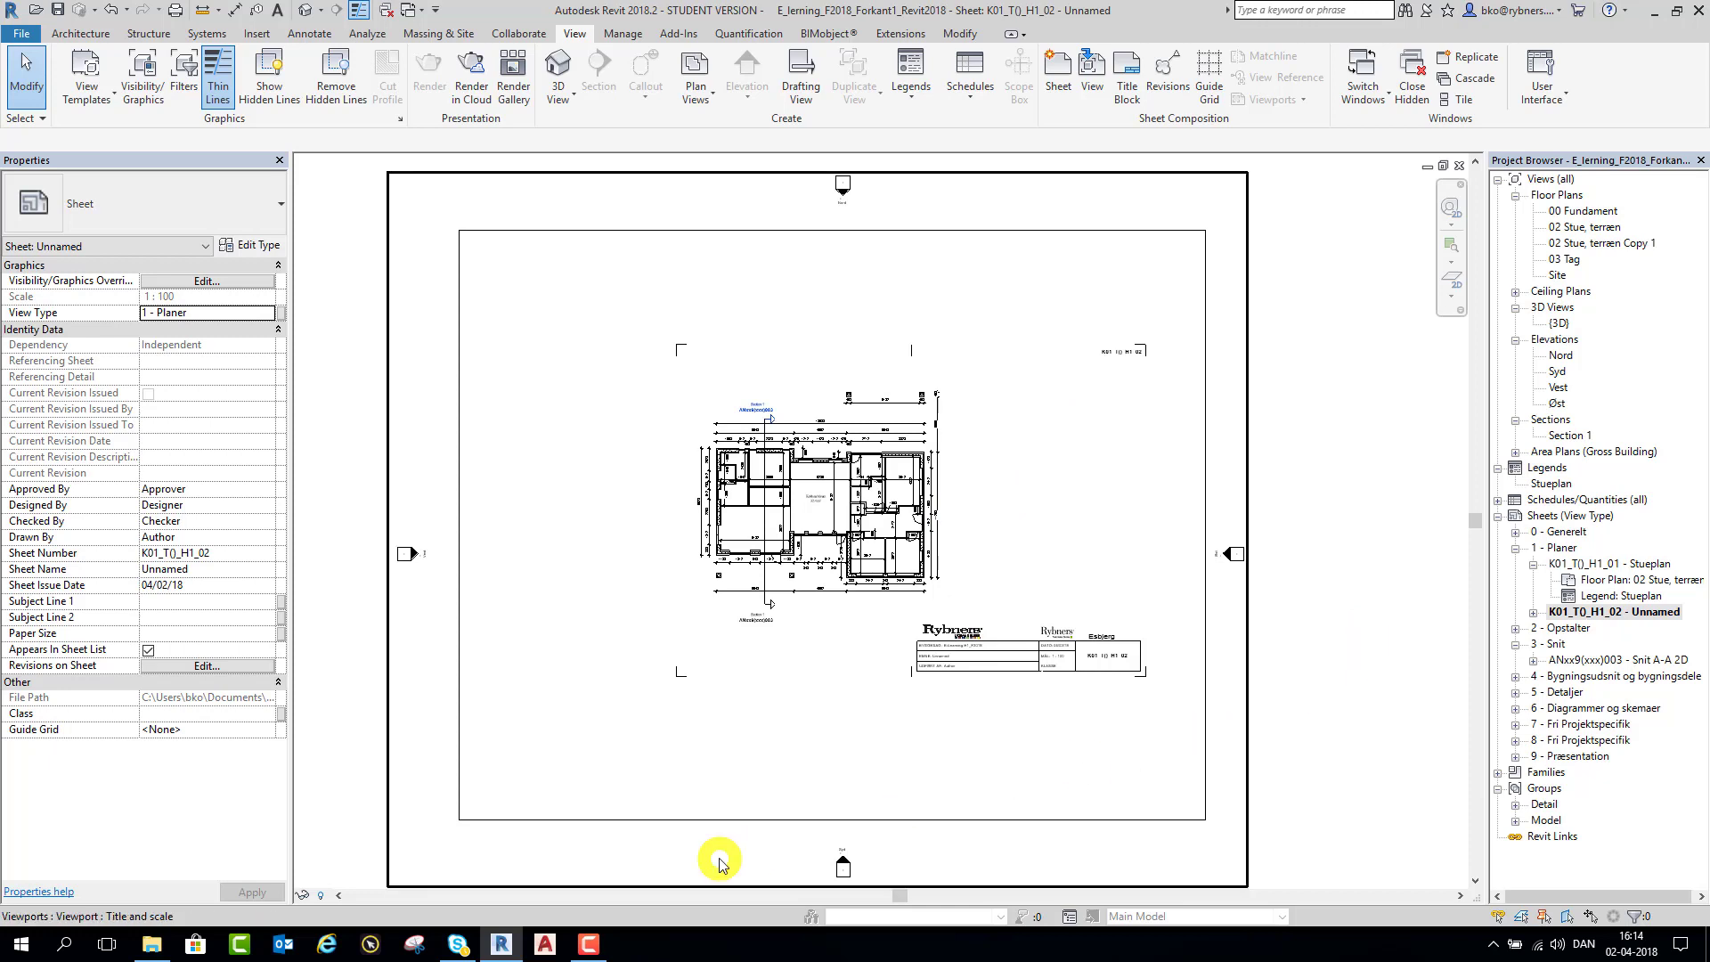
- Open the floor plan 02 Stue, terræn Copy 1 and hide its crop region
left_click(1594, 243)
double_click(1595, 243)
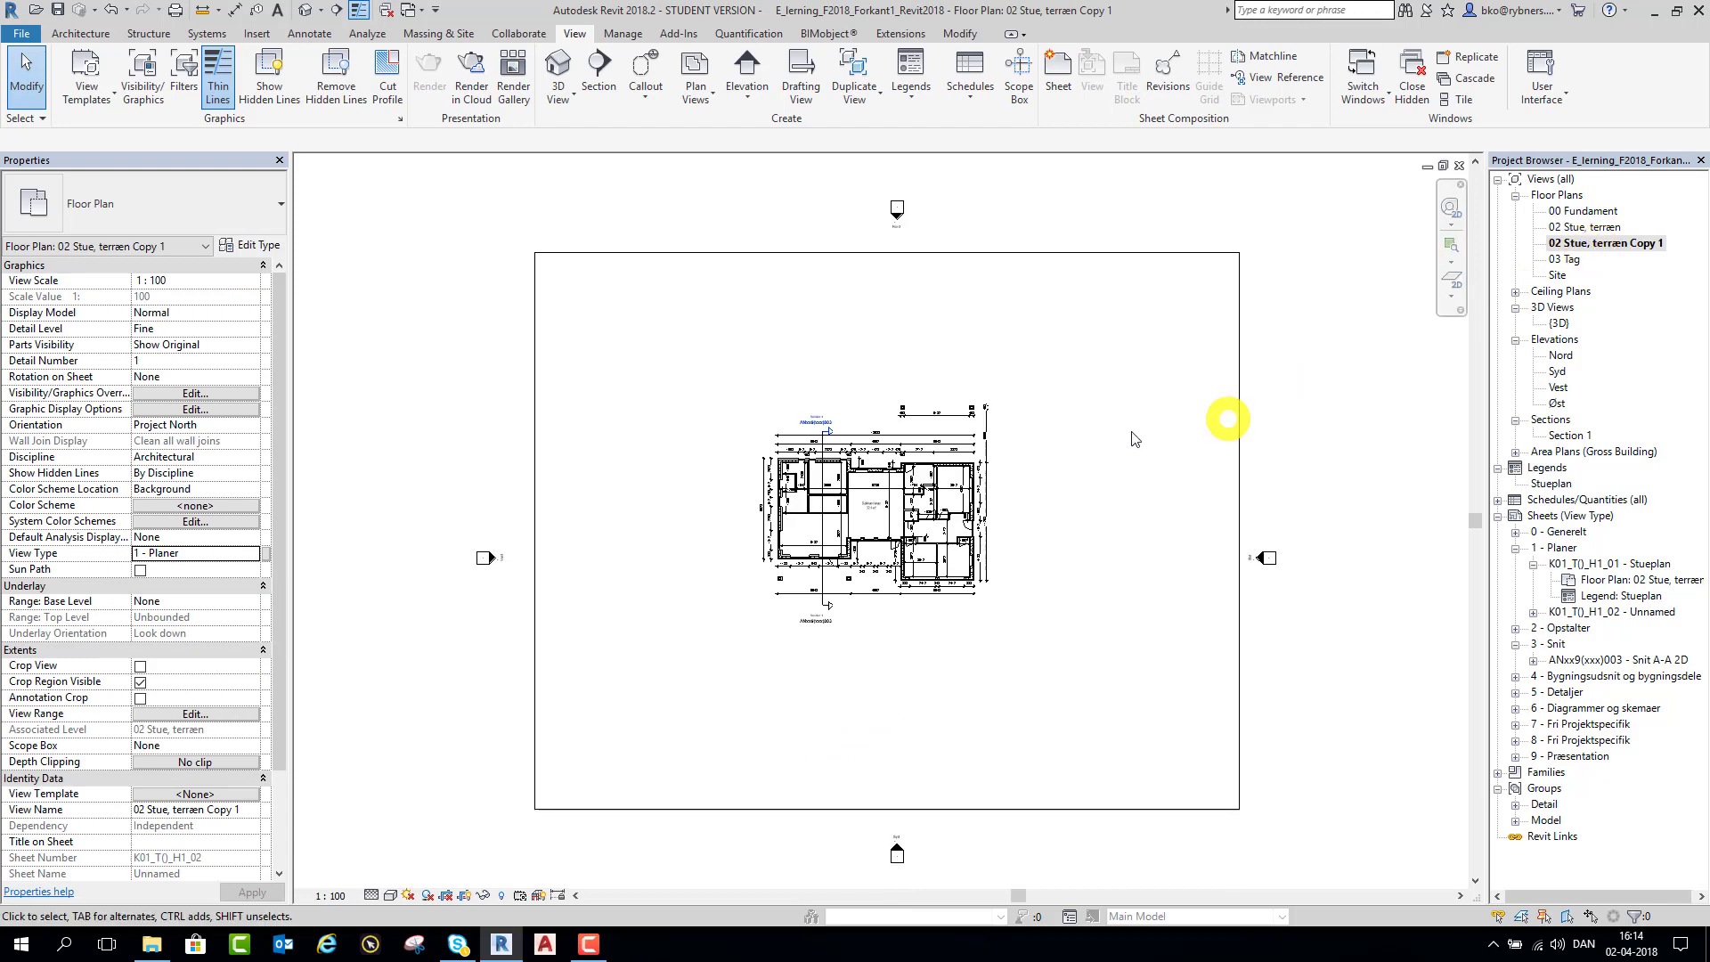
left_click(463, 895)
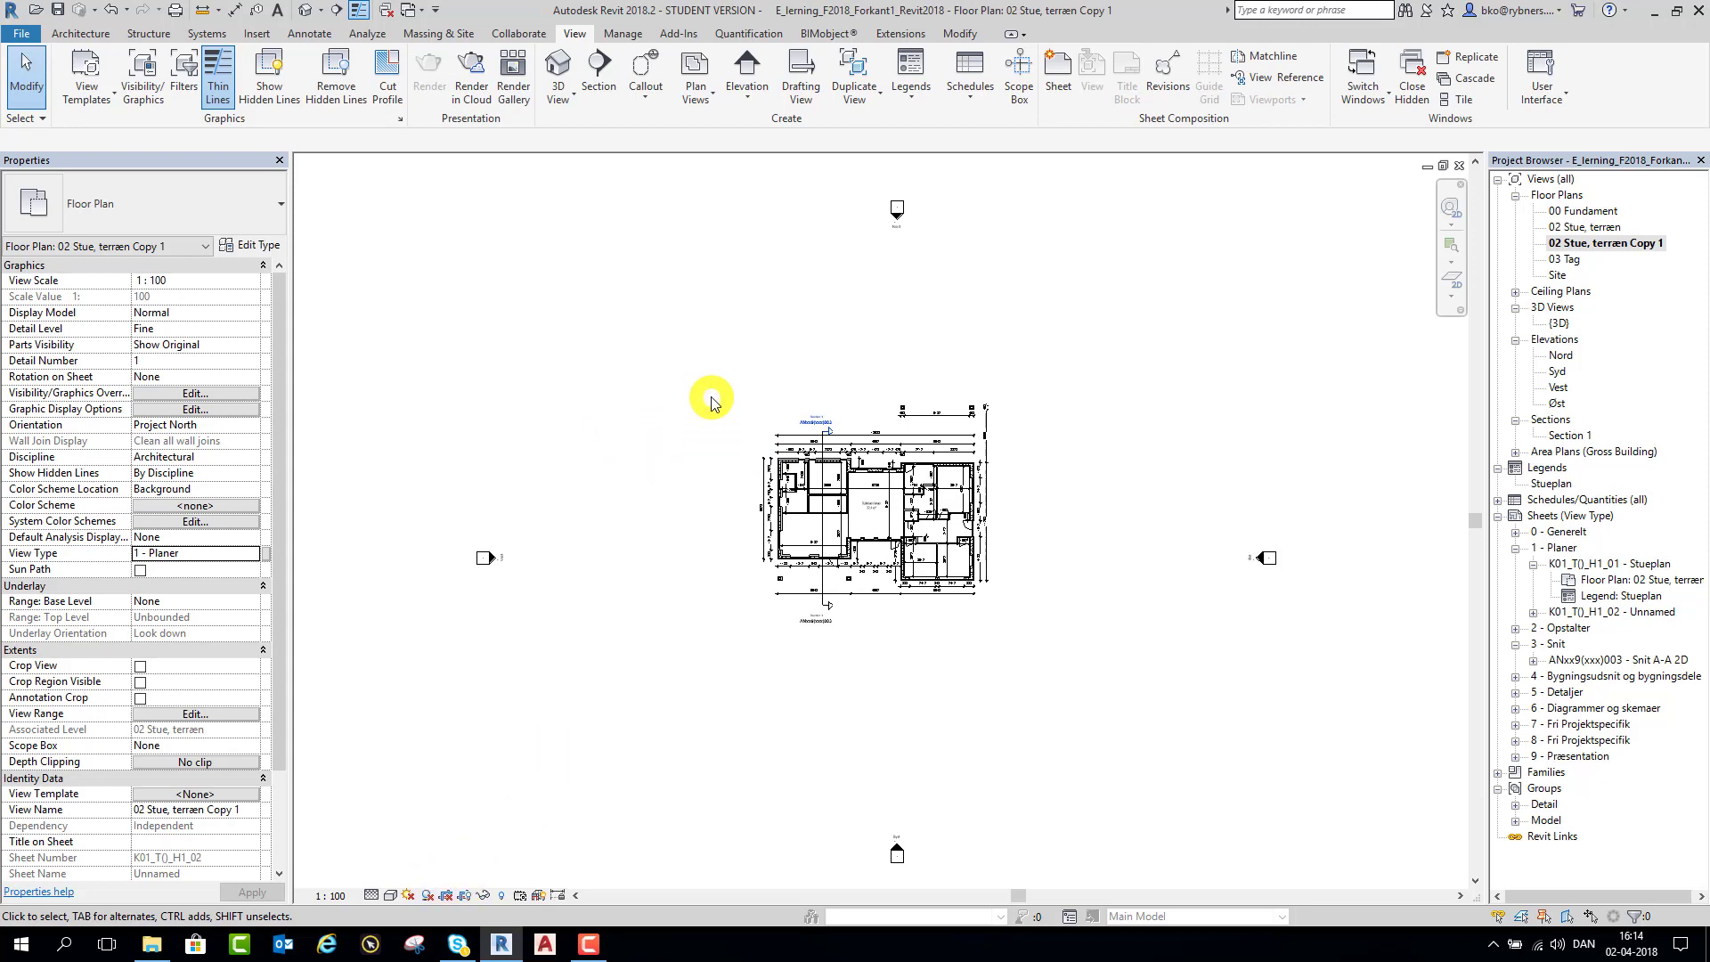
left_click(459, 894)
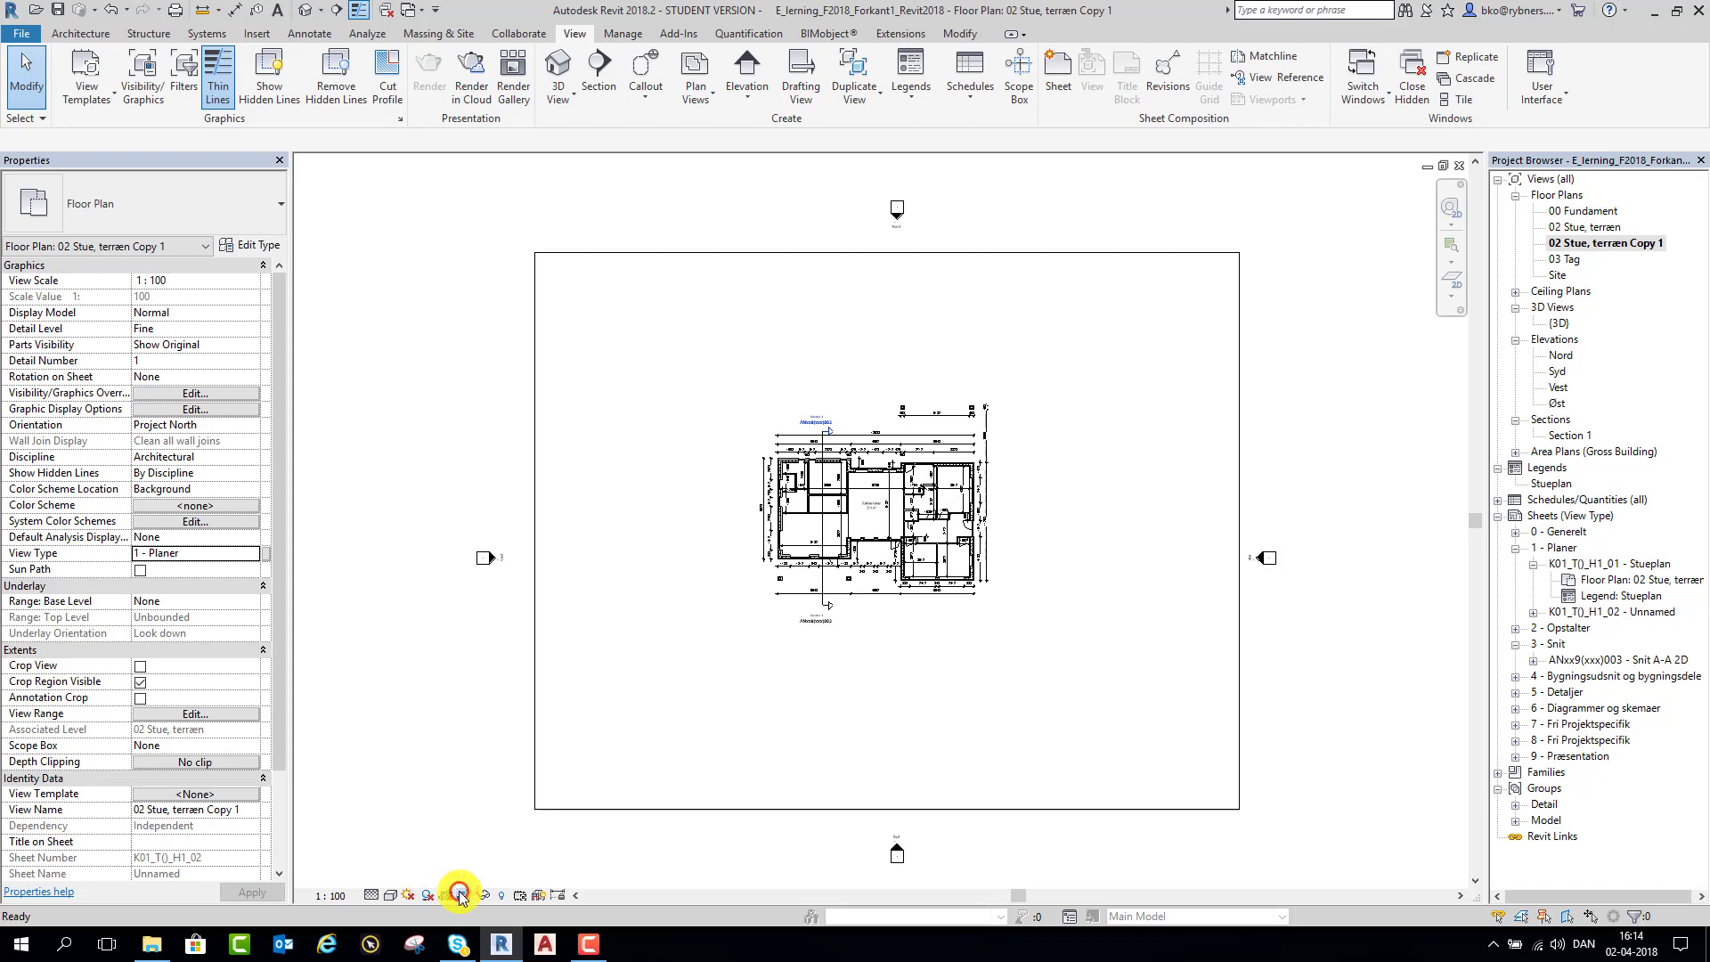
left_click(535, 719)
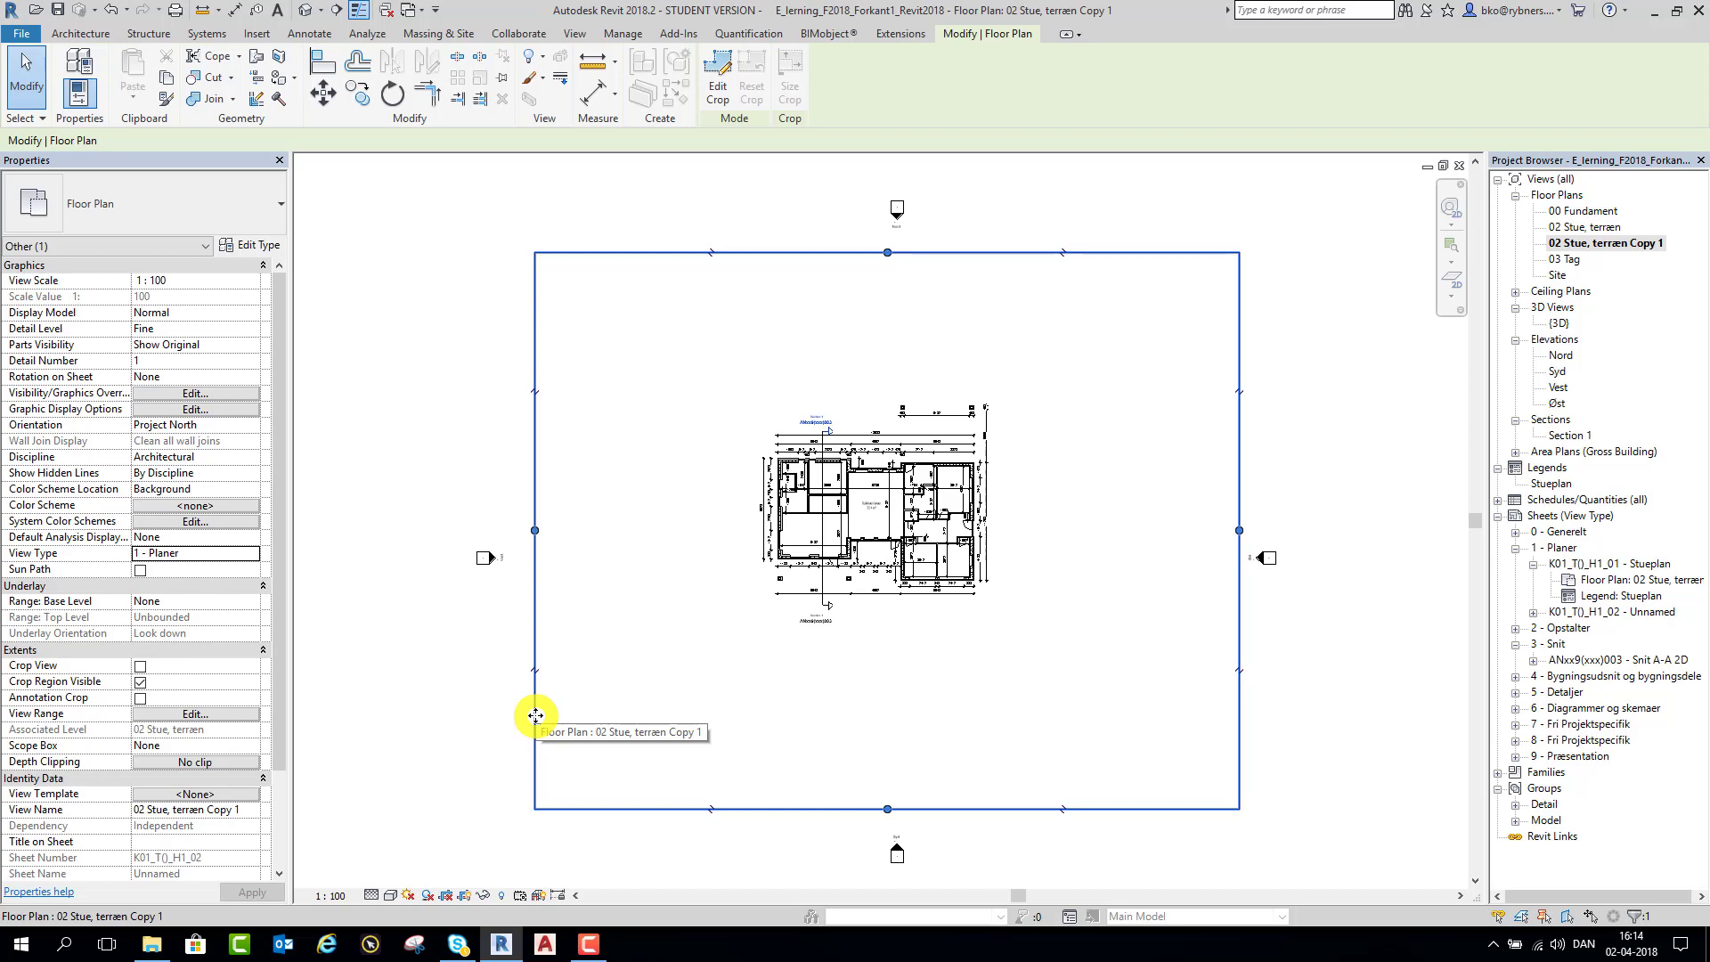
left_click(463, 896)
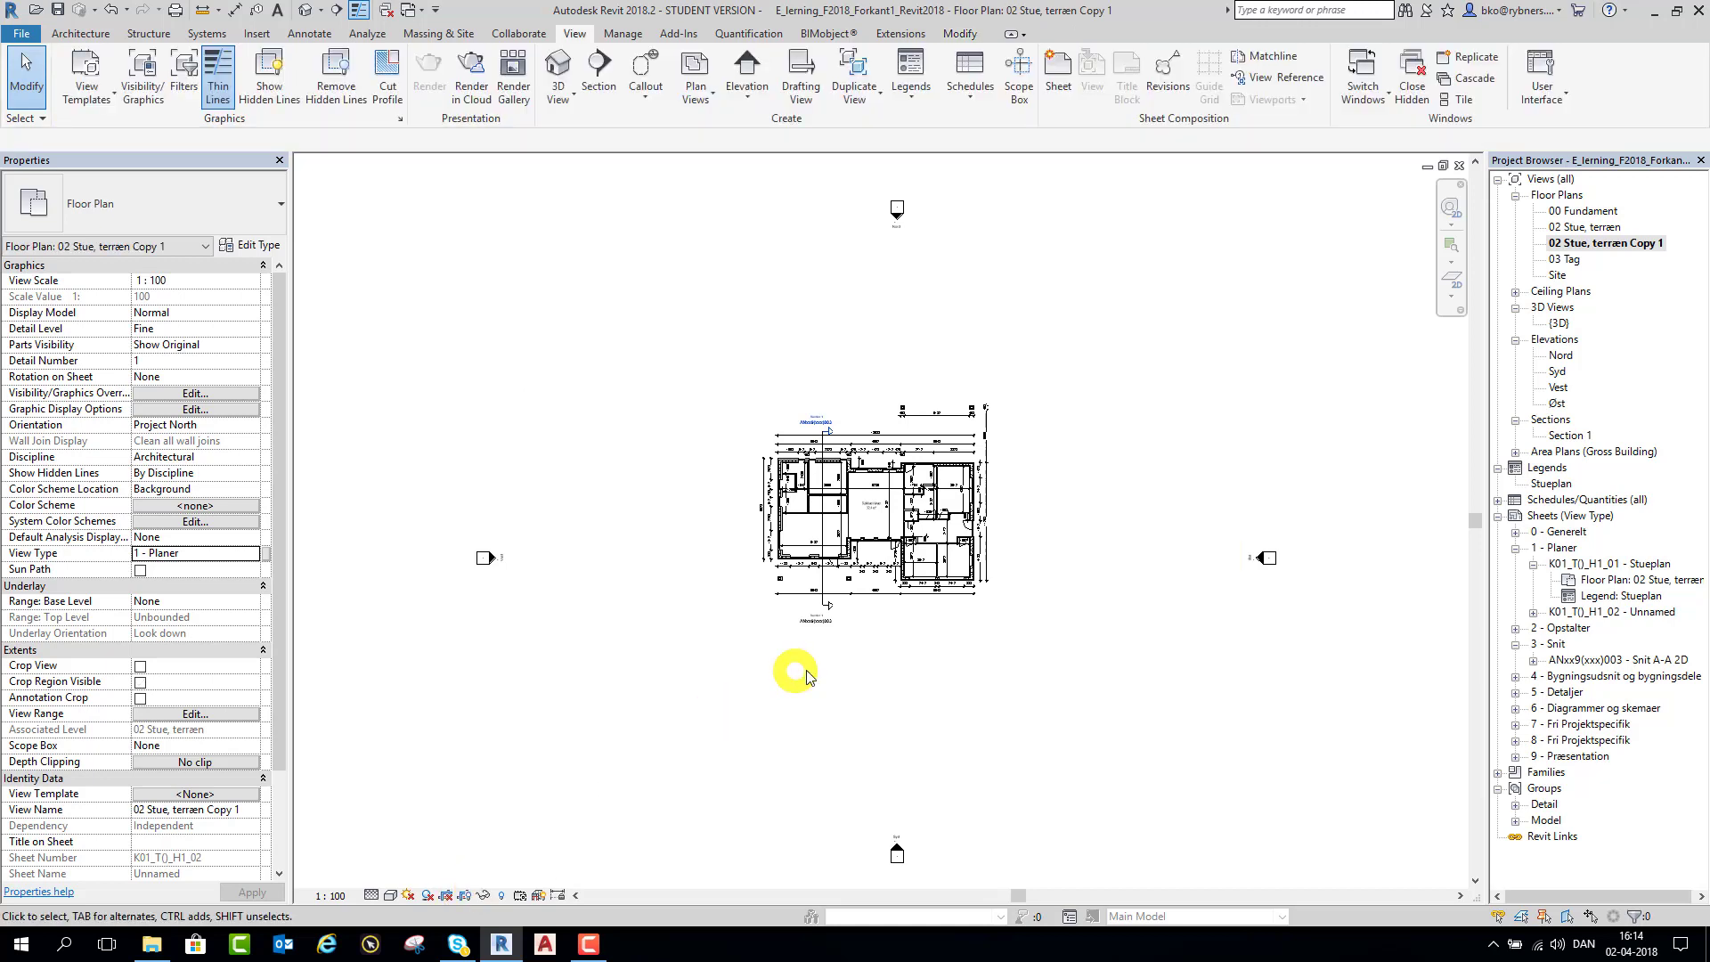
- Return to sheet K01_T()_H1_02 and start printing it with CutePDF Writer as the printer
left_click(1584, 613)
double_click(1586, 614)
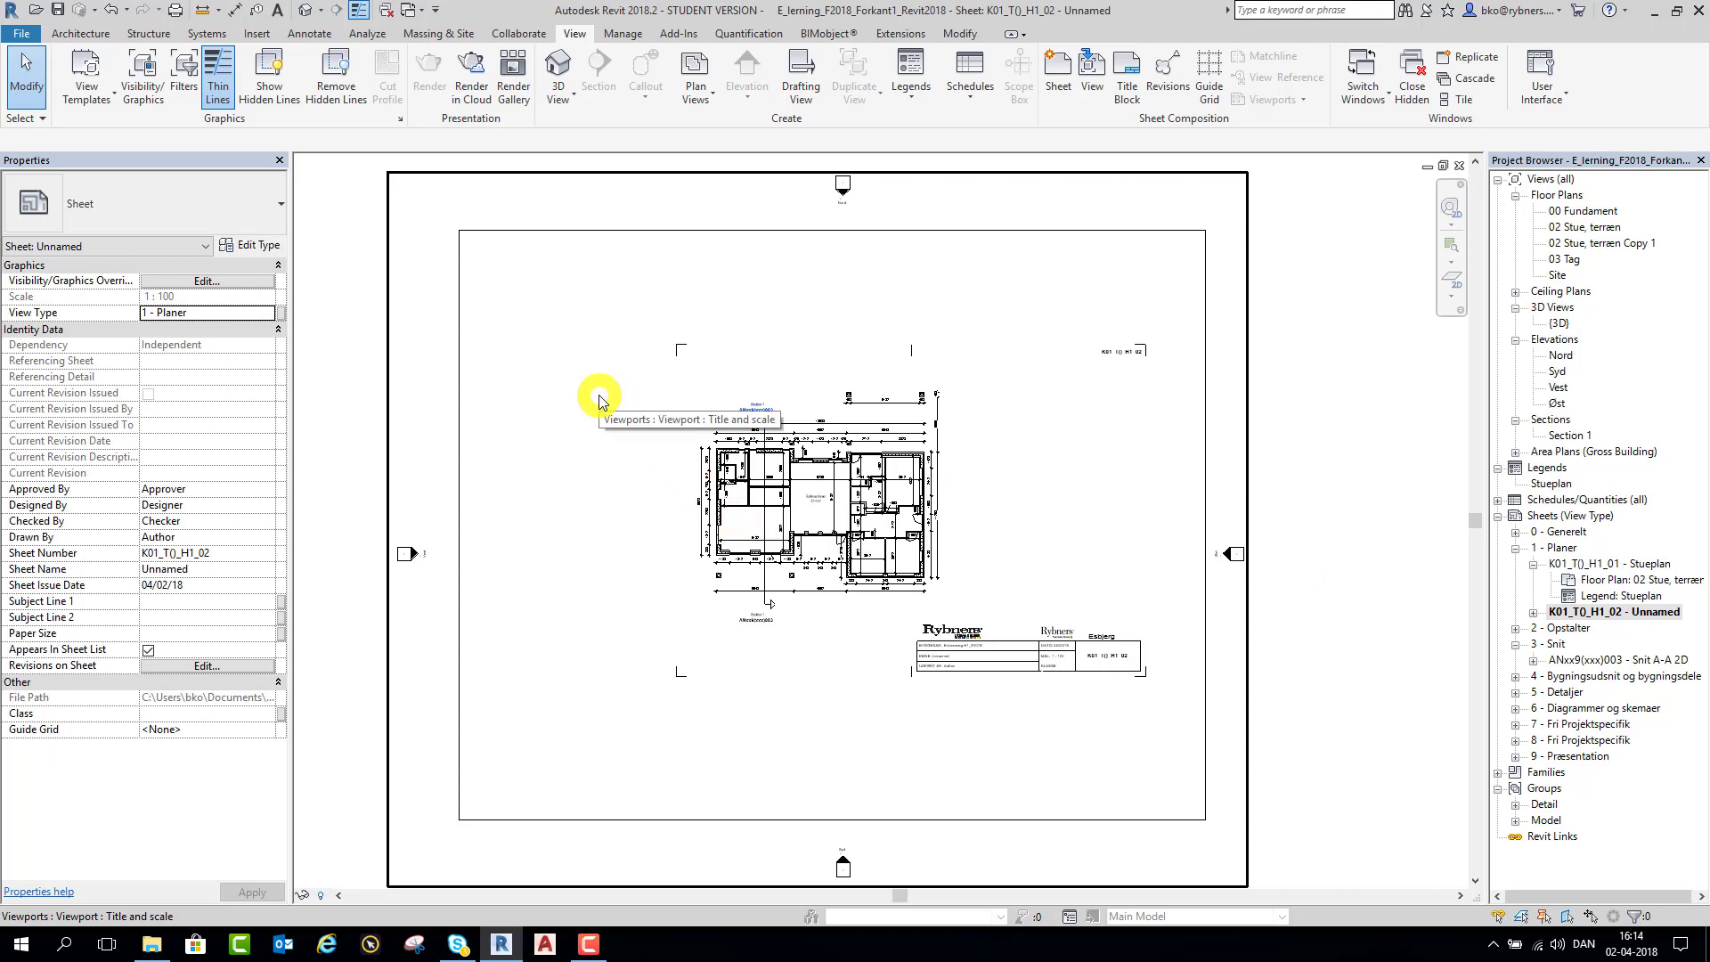
key("ctrl+p")
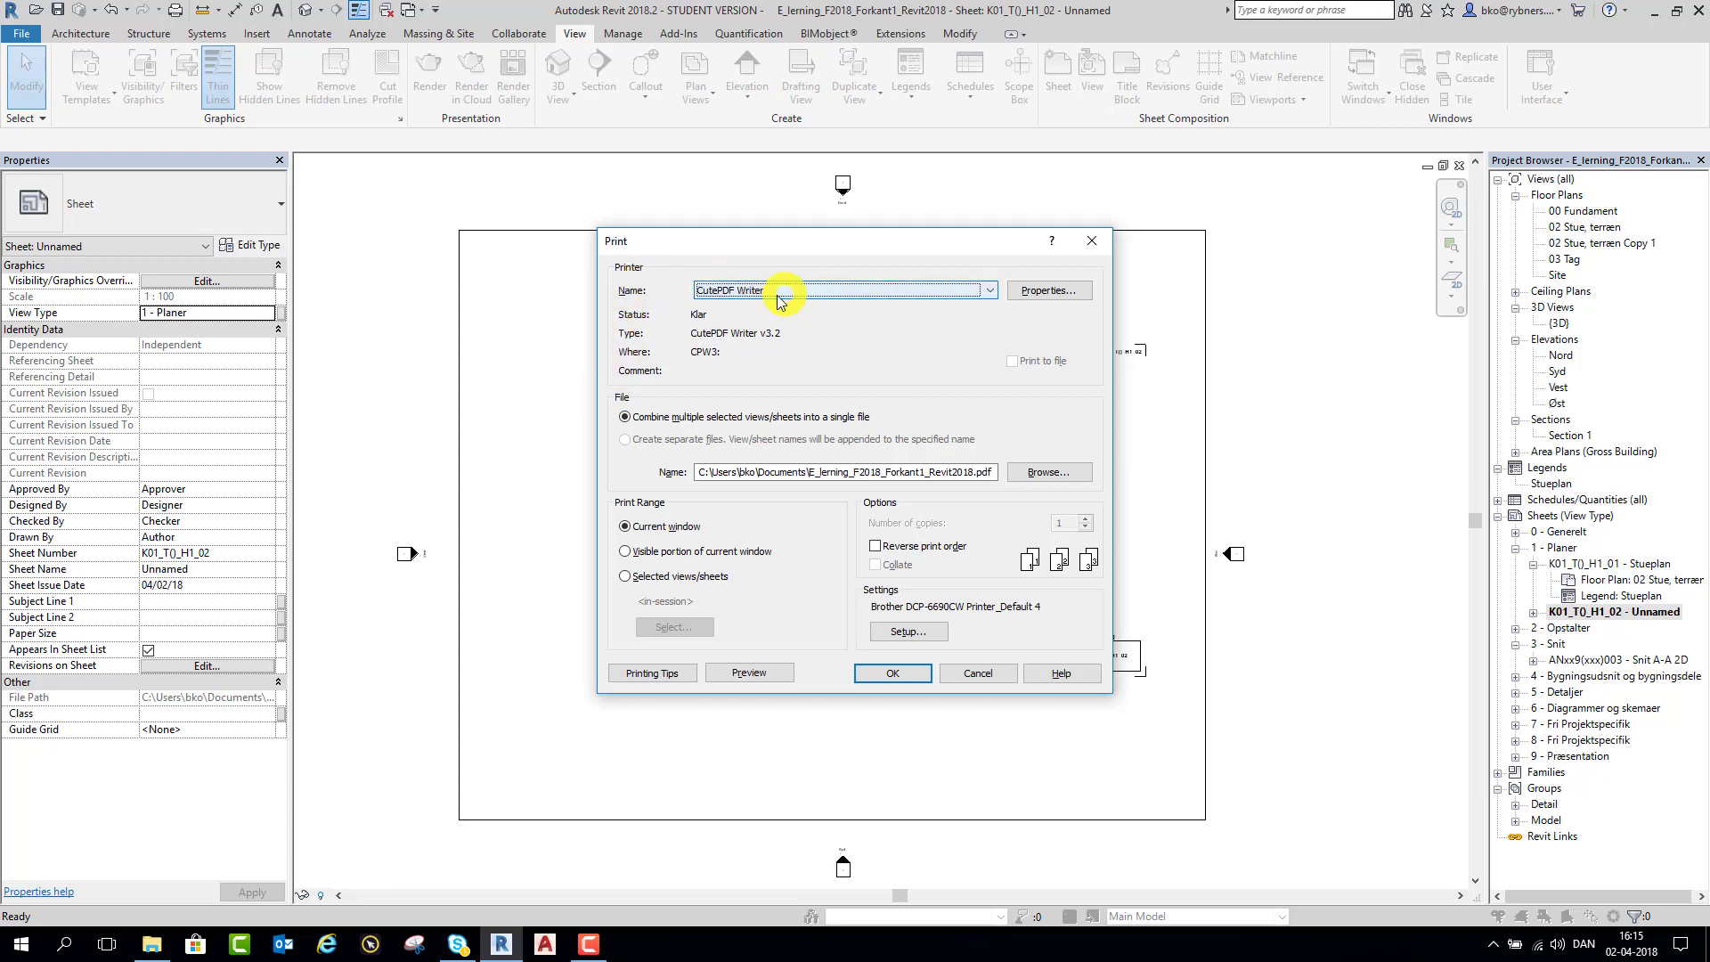
left_click(990, 289)
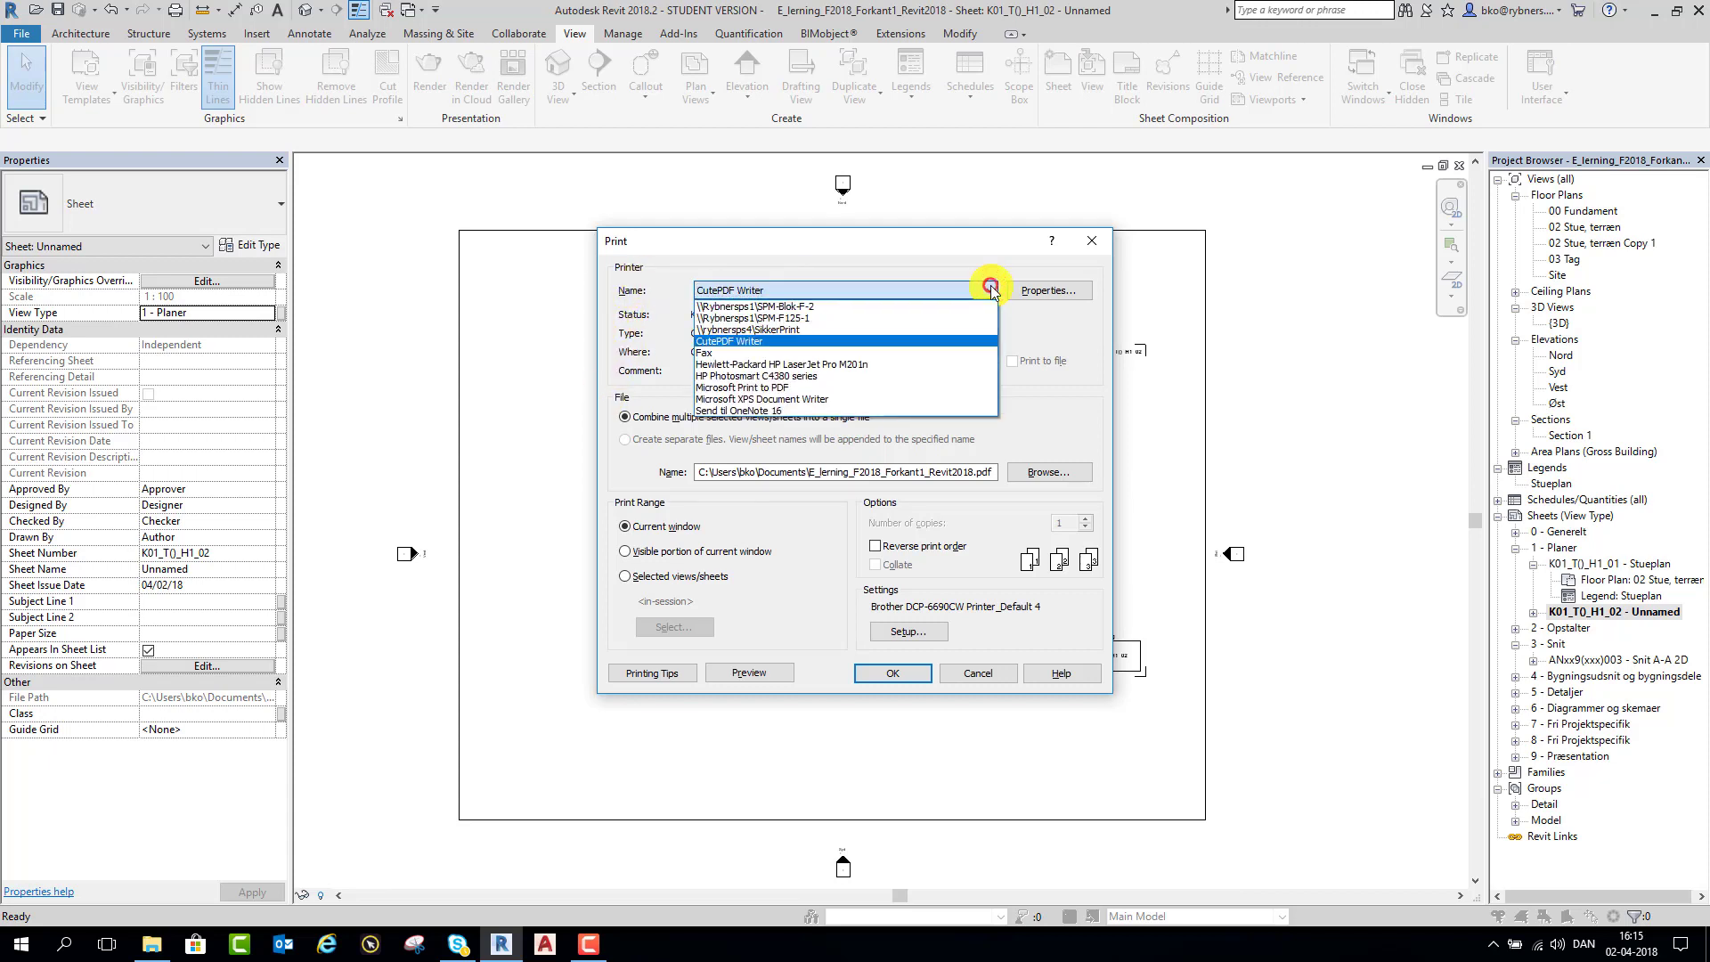
left_click(869, 340)
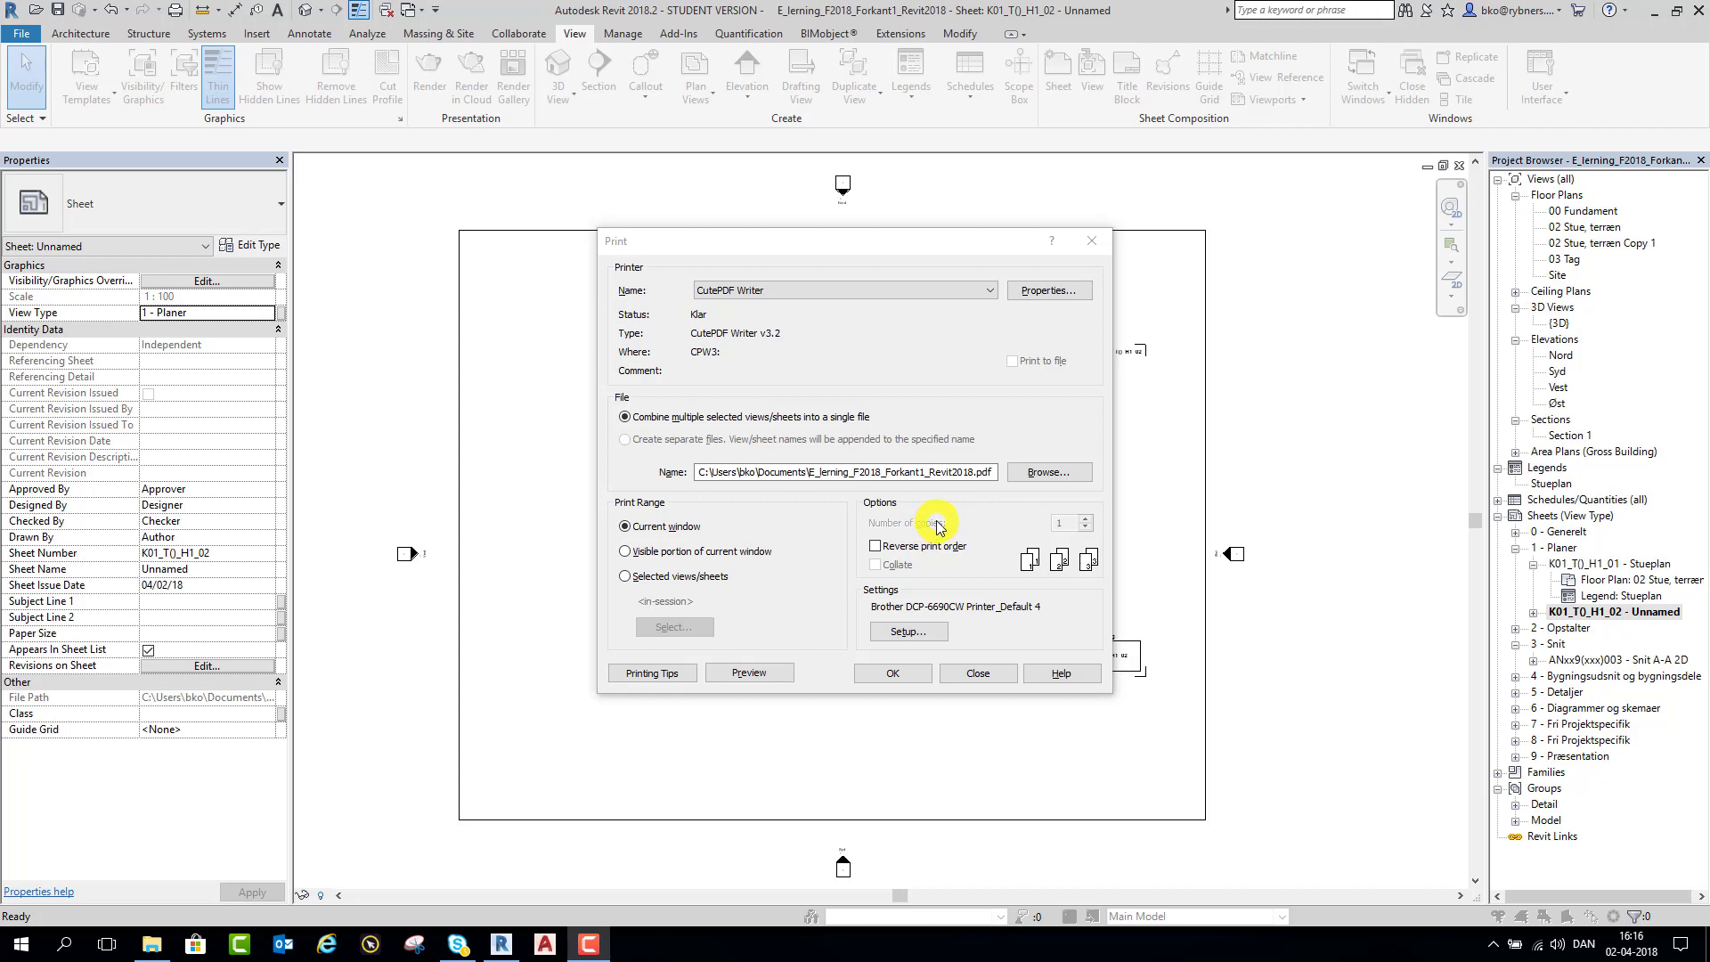
- In the CutePDF Writer properties, set the paper orientation to Liggende, check the paper and quality options, and accept
left_click(1031, 295)
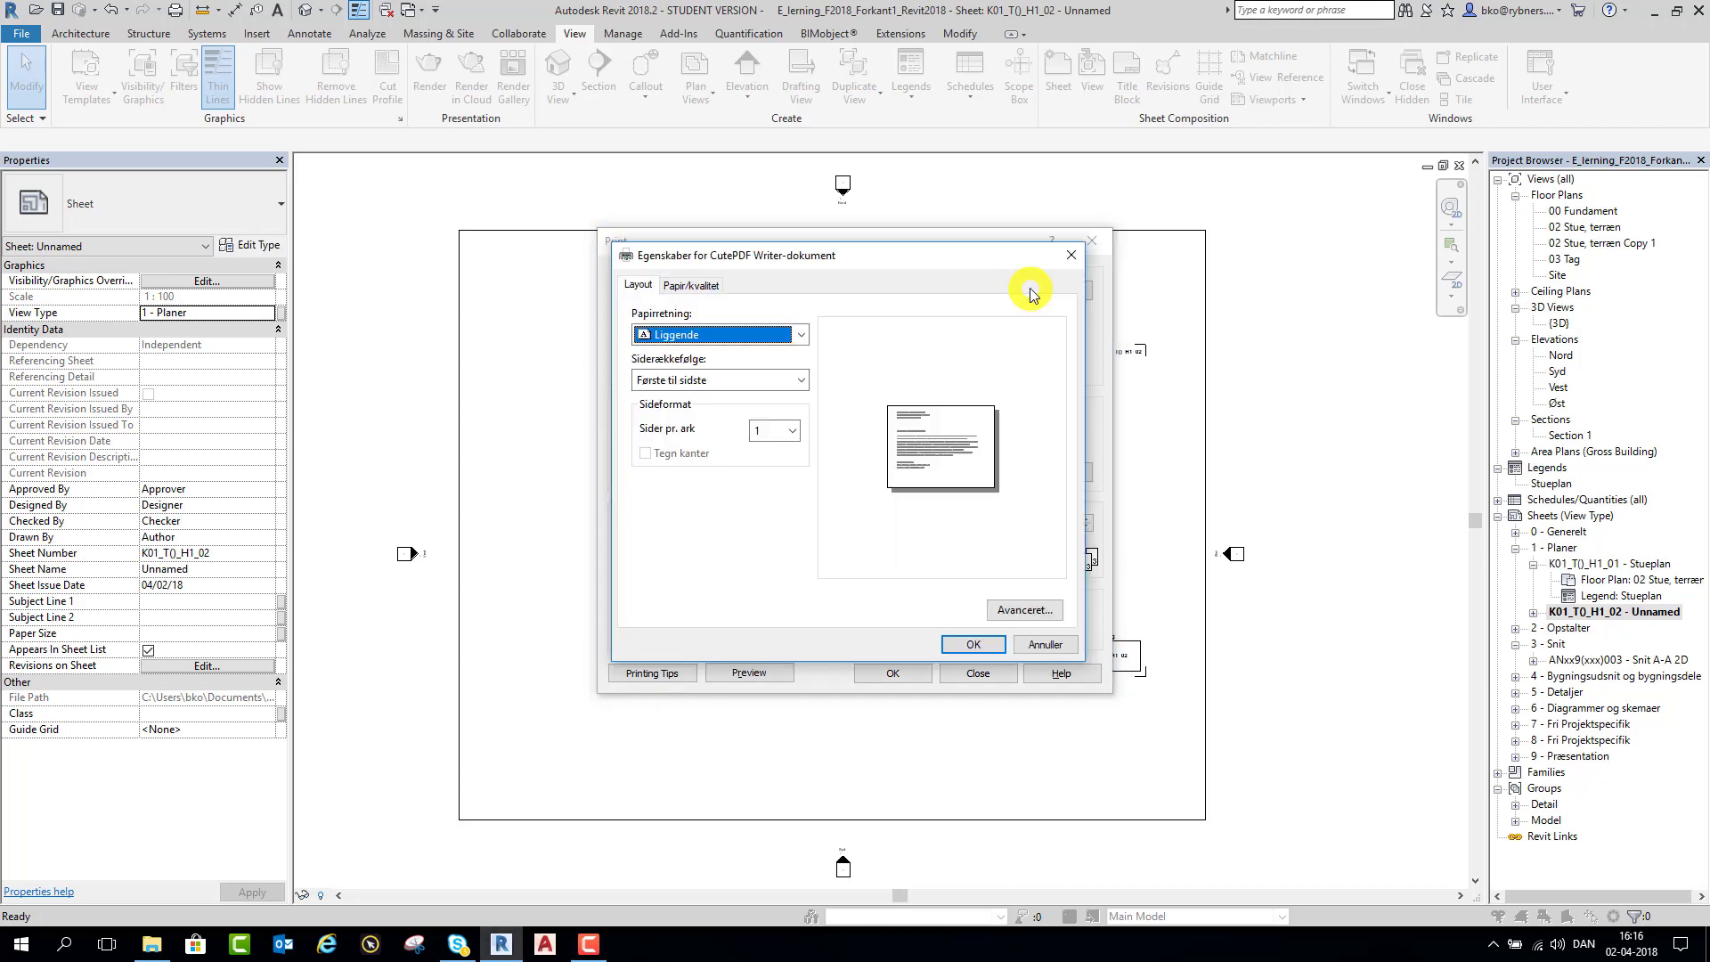
left_click(773, 335)
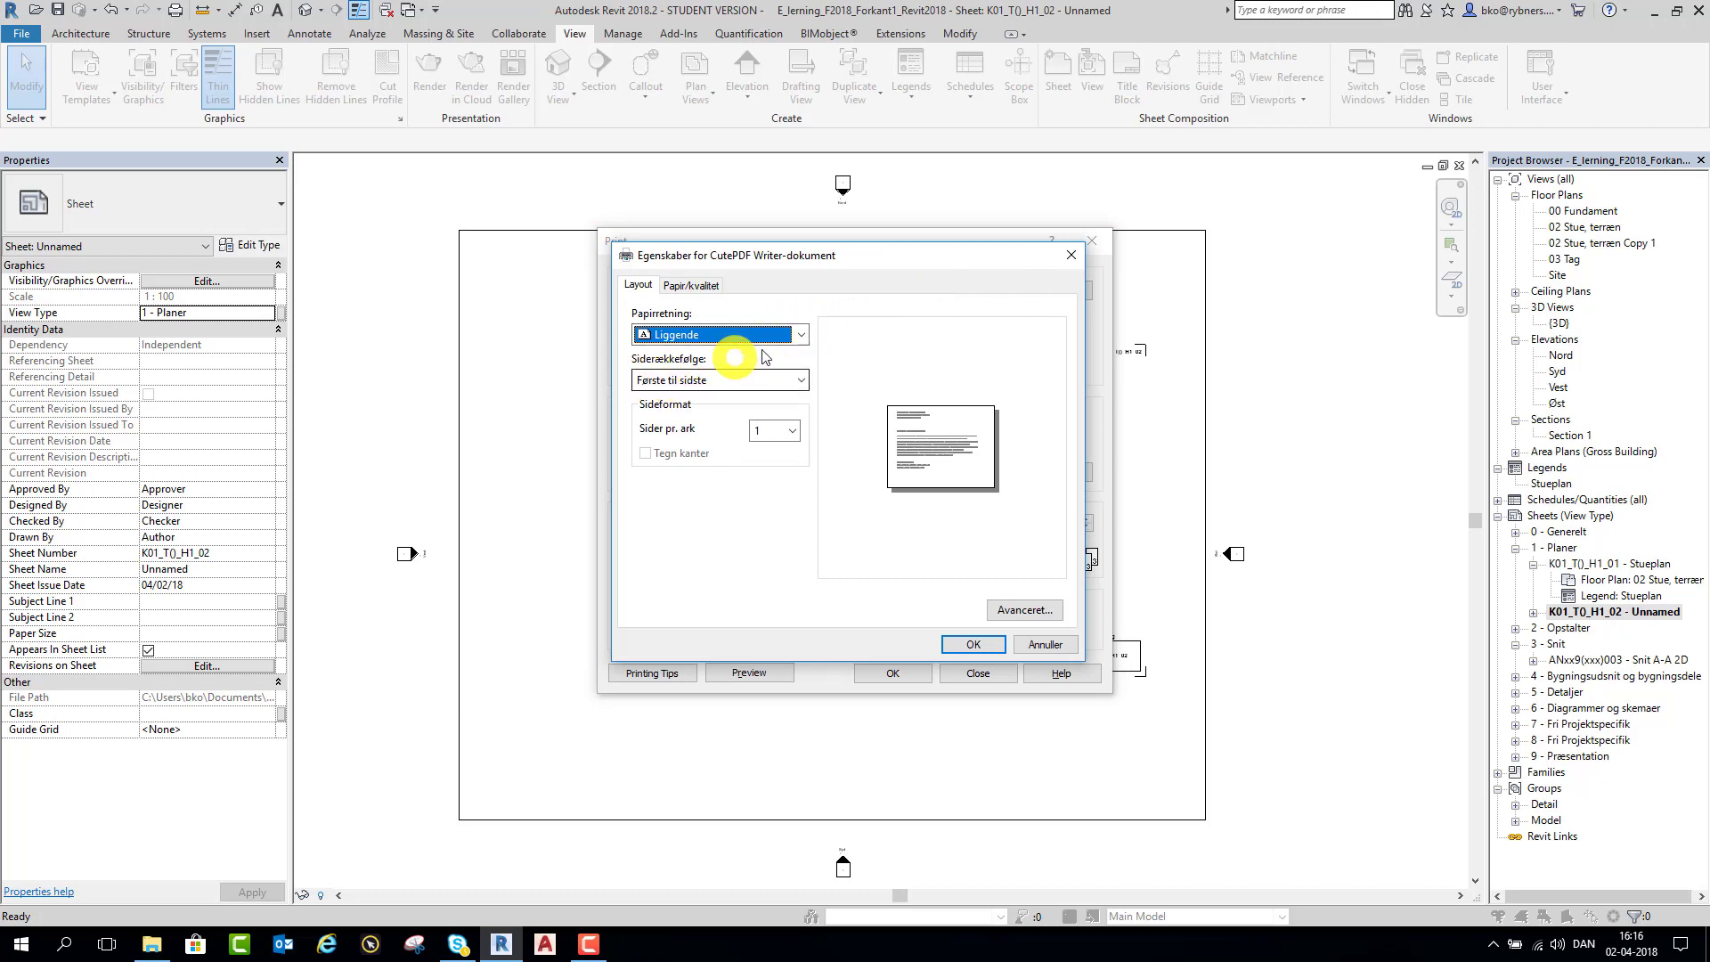
left_click(803, 337)
left_click(803, 337)
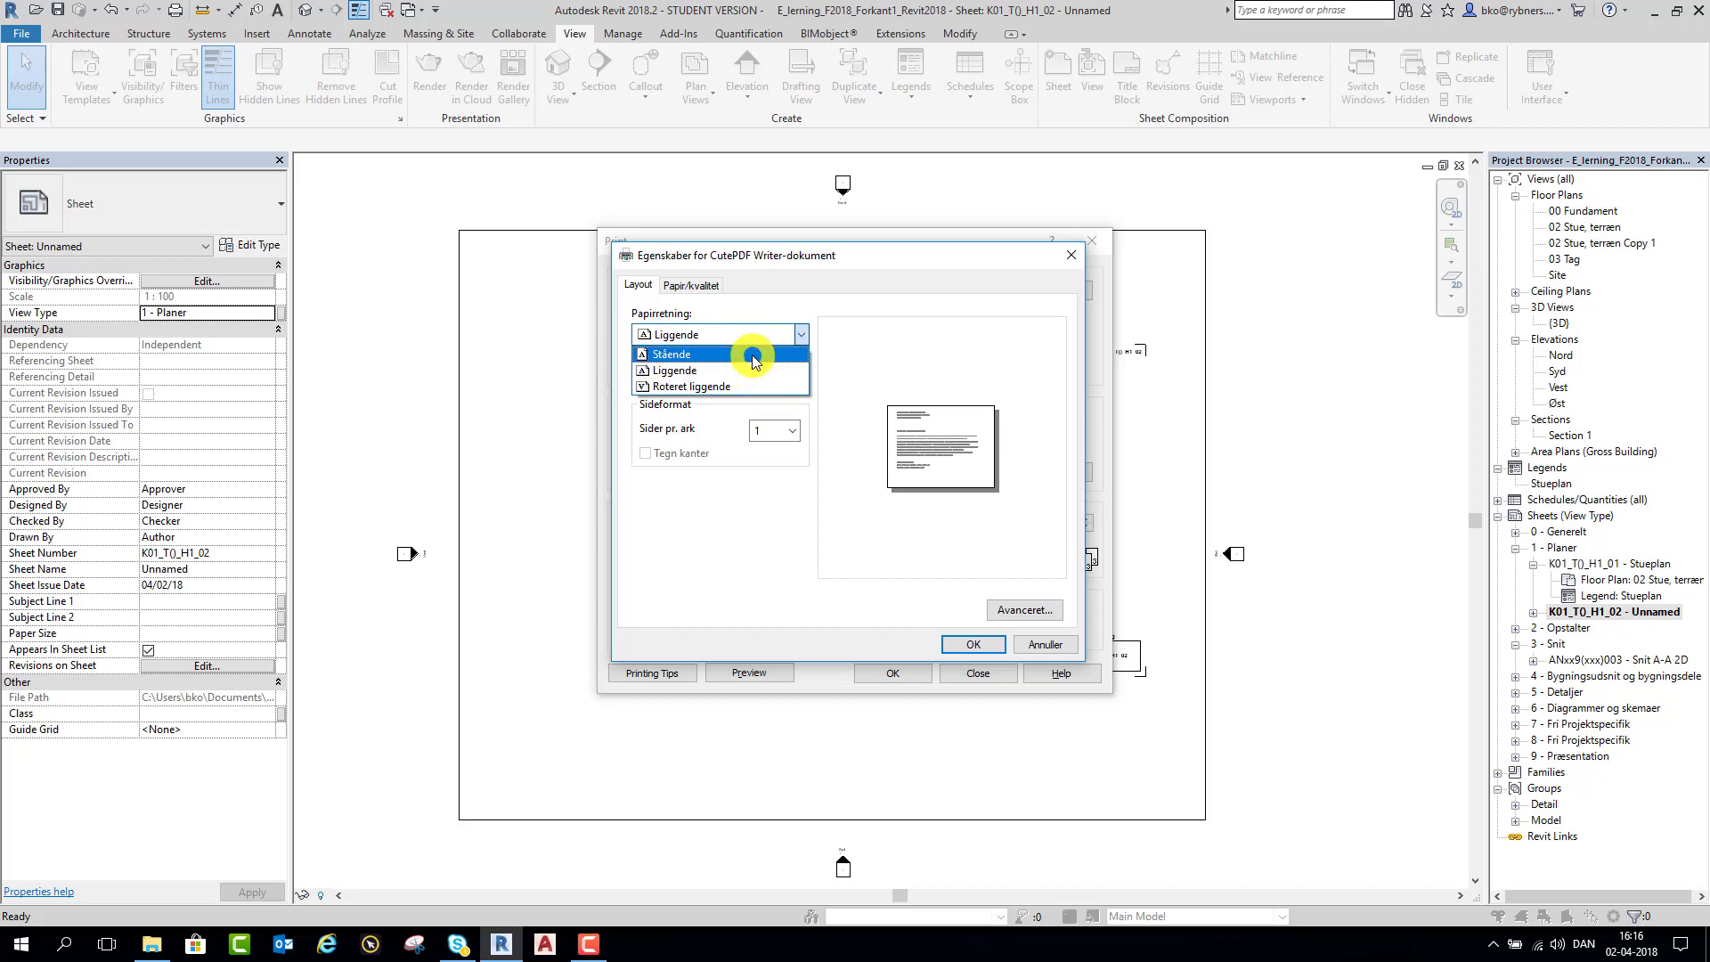
left_click(726, 370)
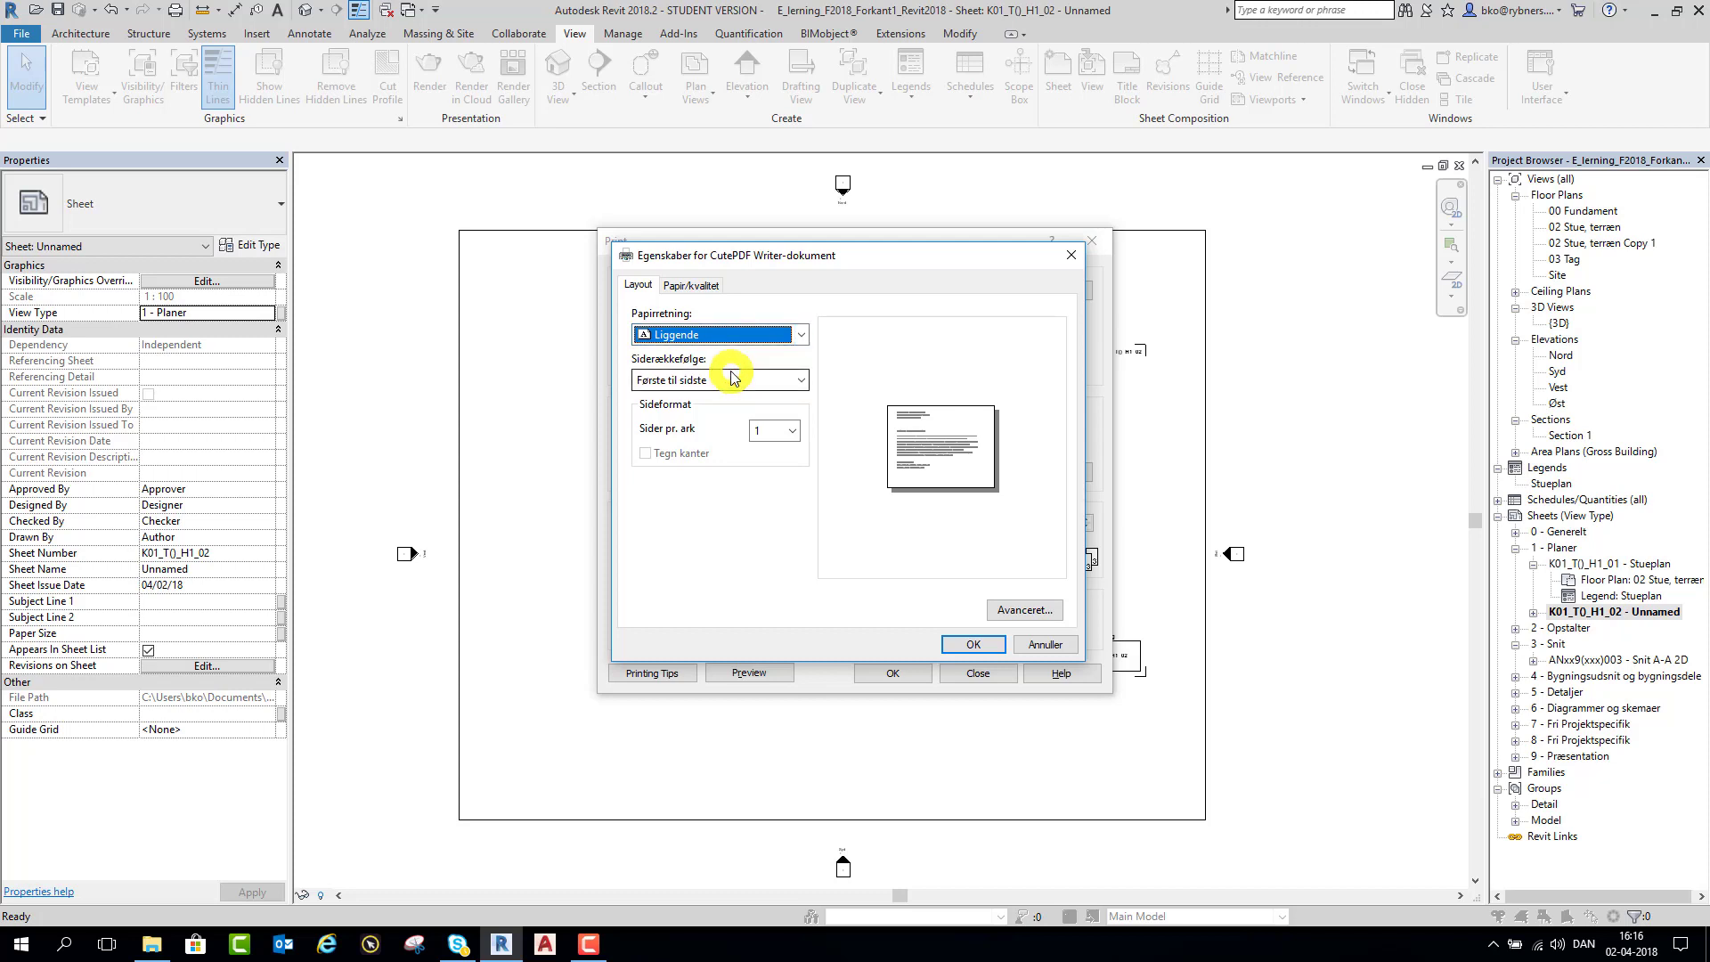
left_click(698, 286)
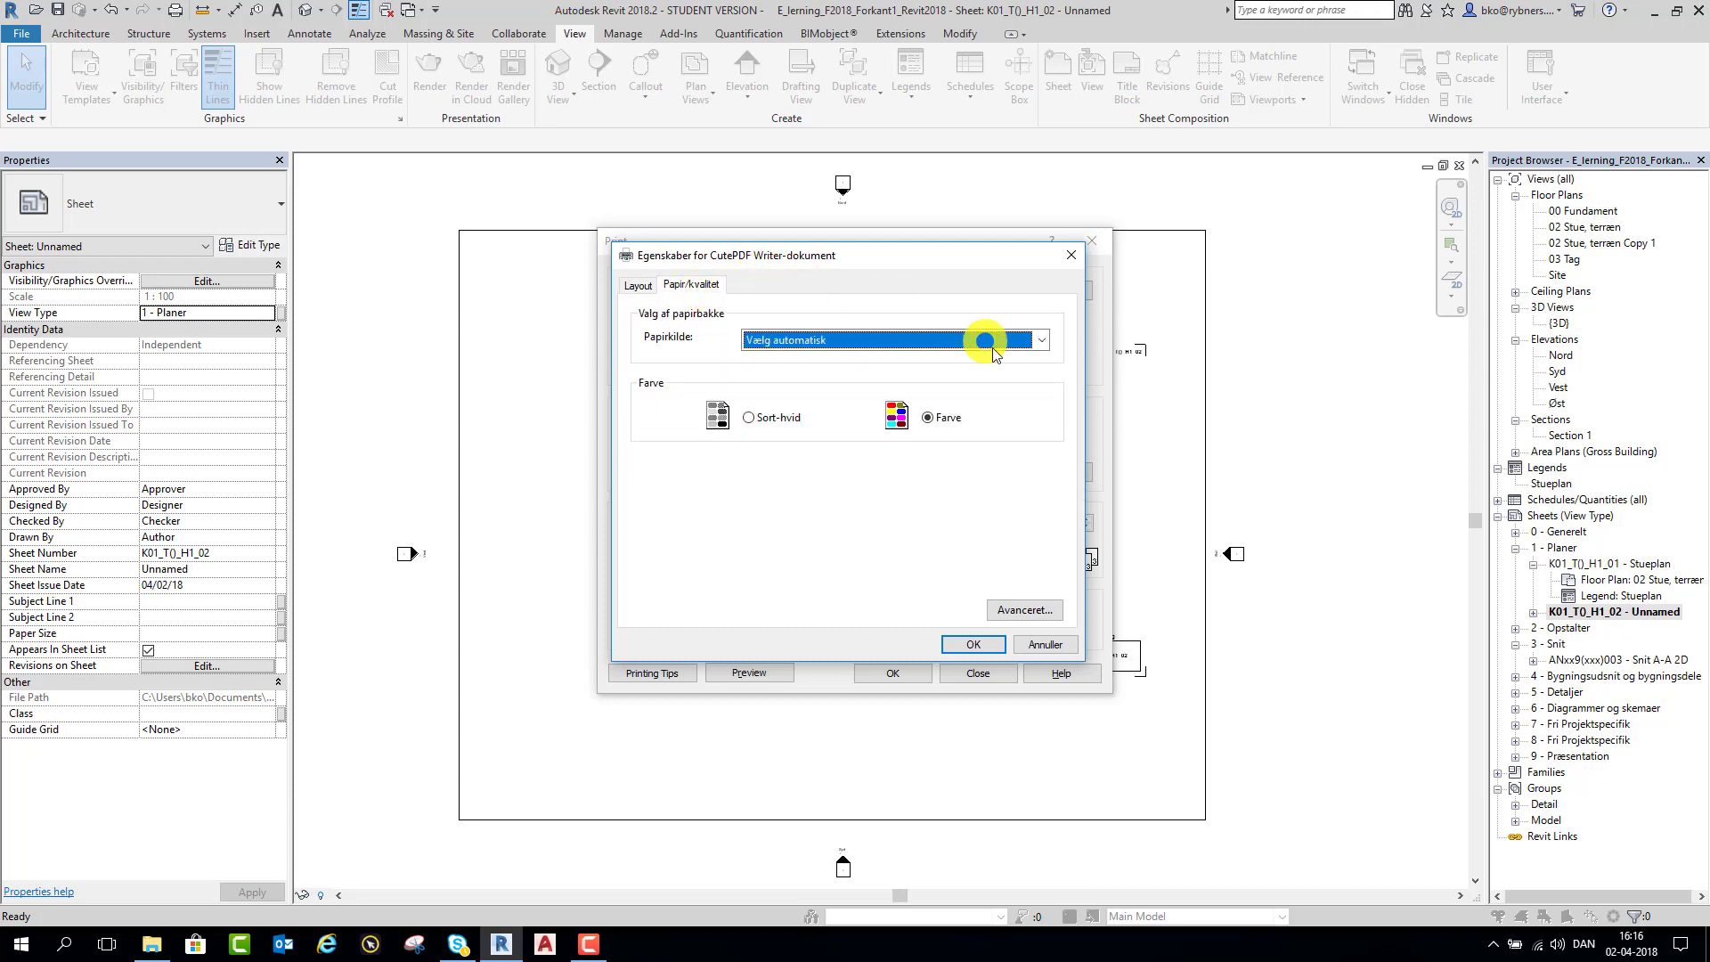
left_click(636, 283)
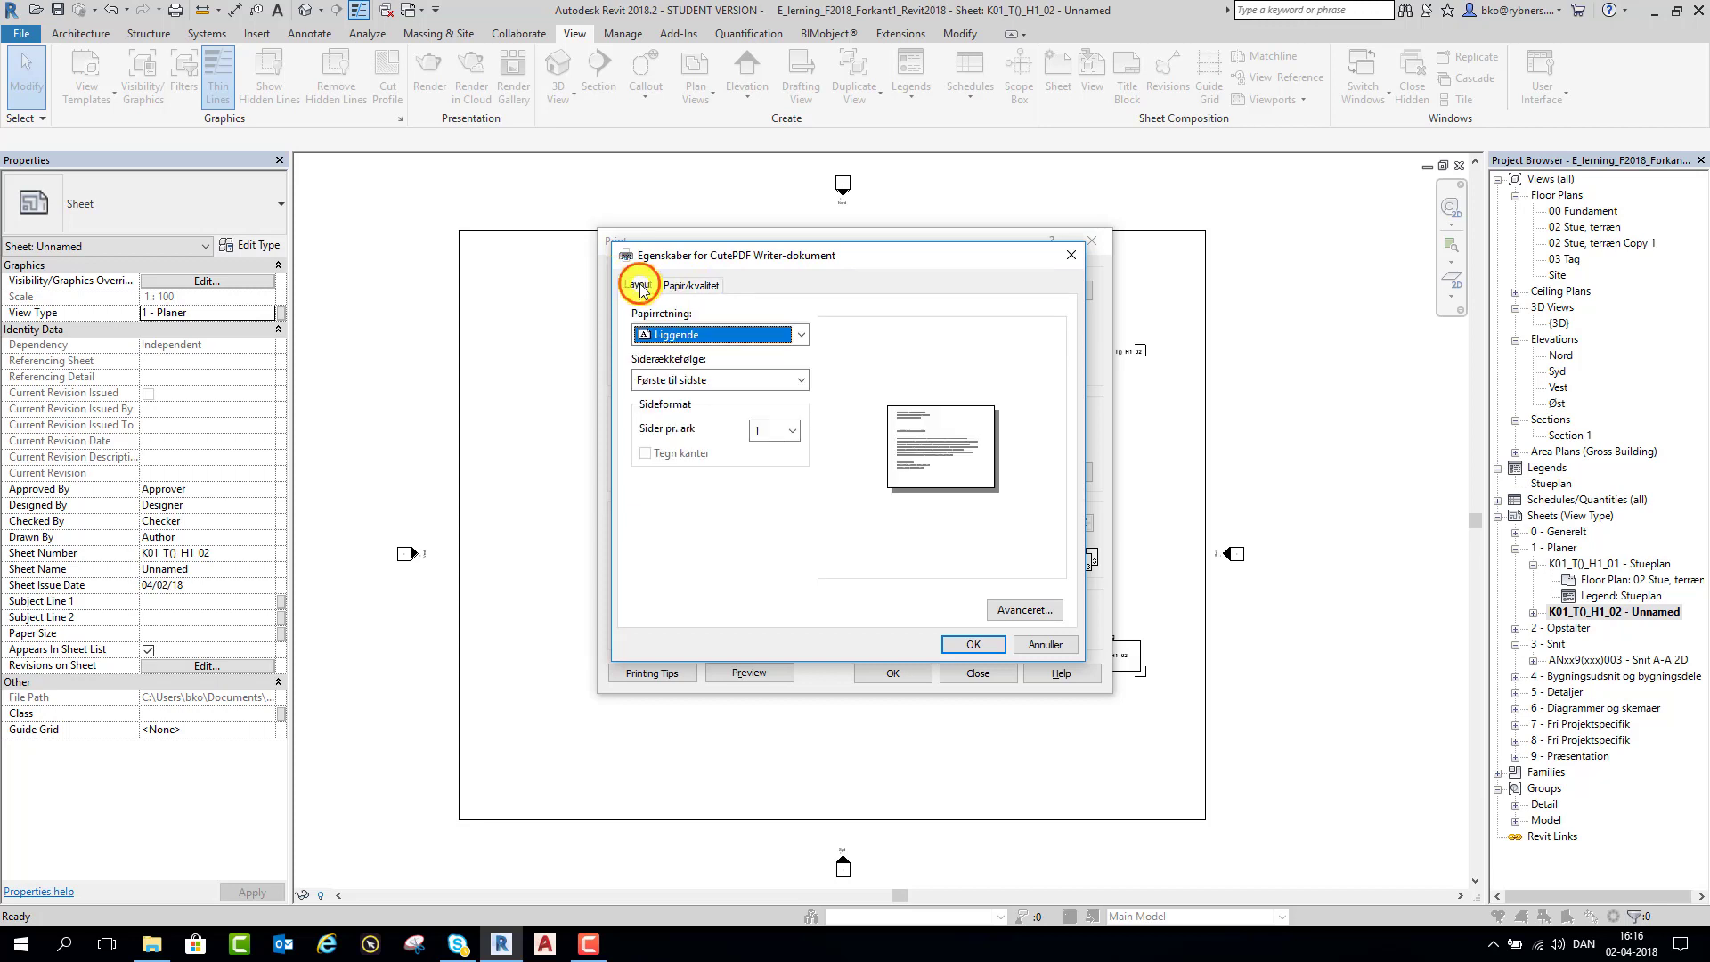
left_click(971, 645)
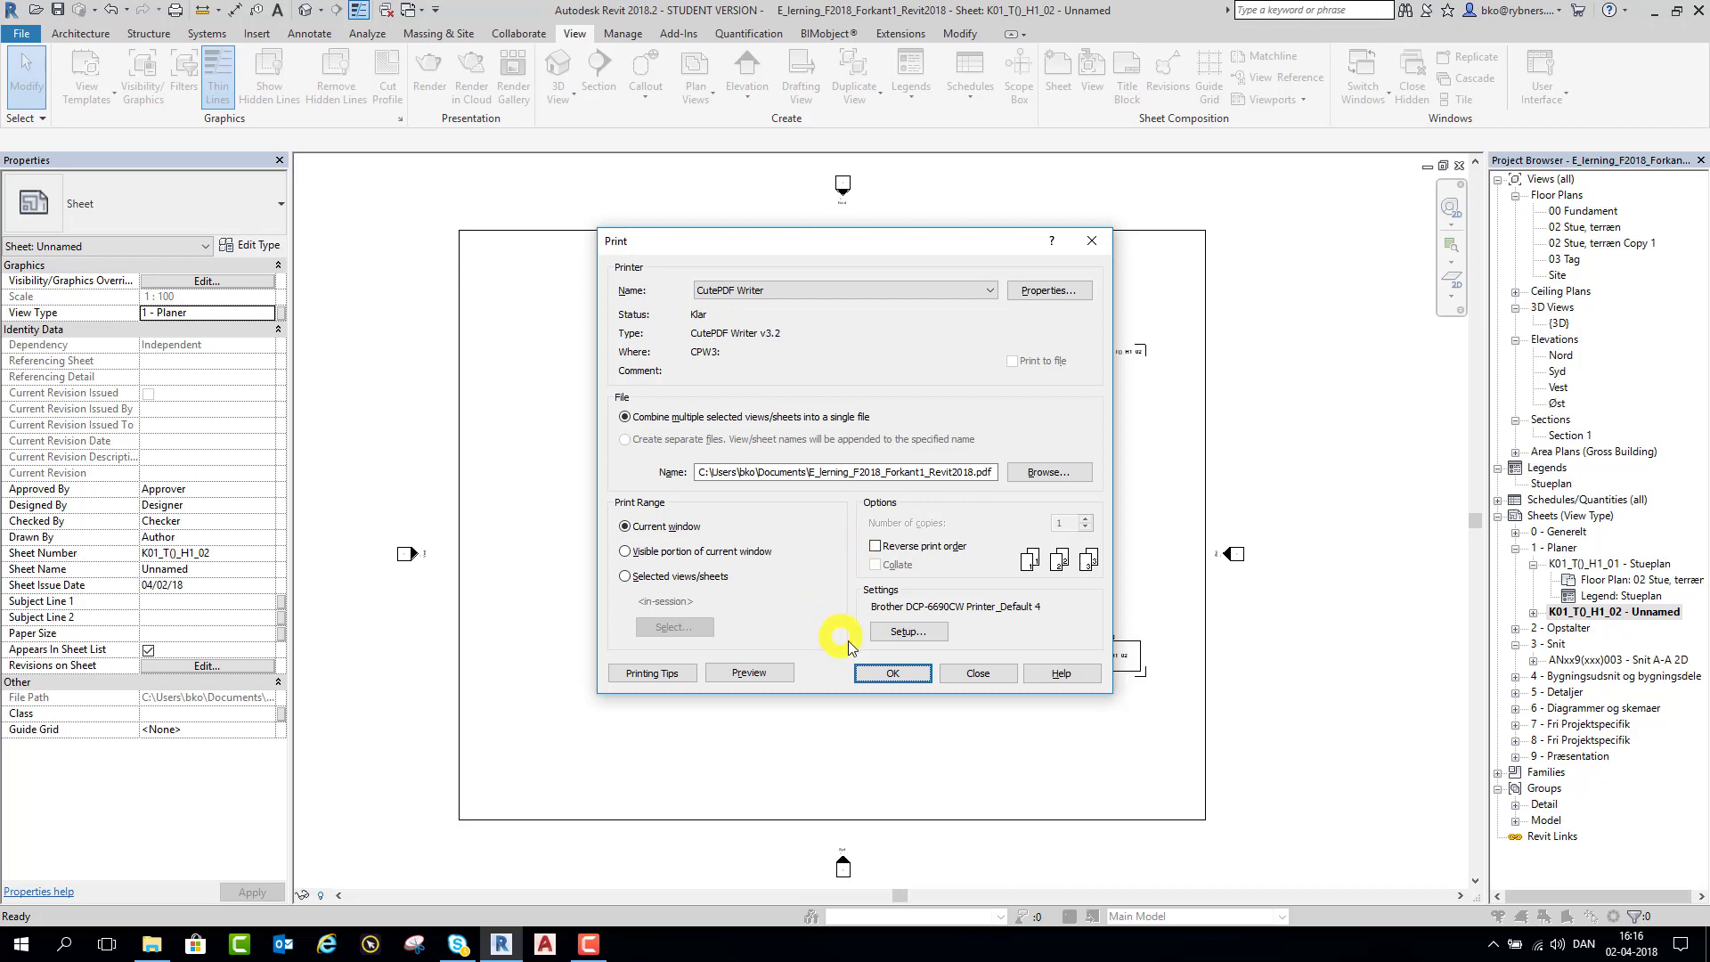
- In the print setup, set the paper size to A3 and the orientation to Landscape
left_click(902, 632)
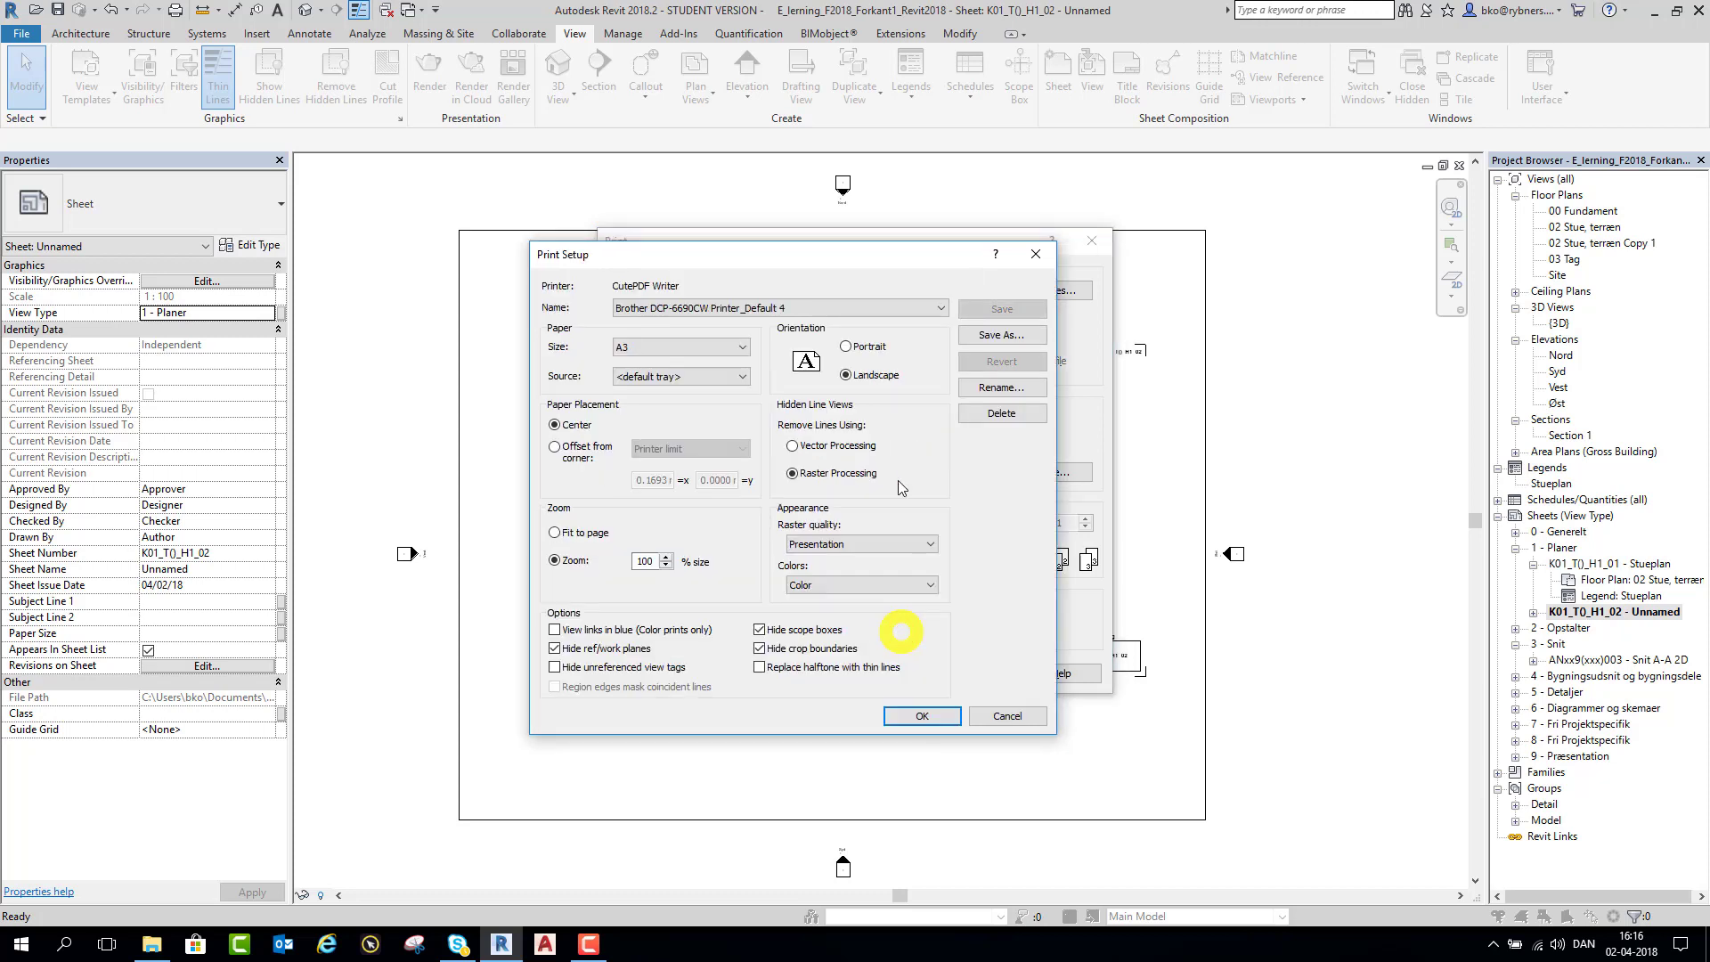
left_click_drag(890, 235, 862, 181)
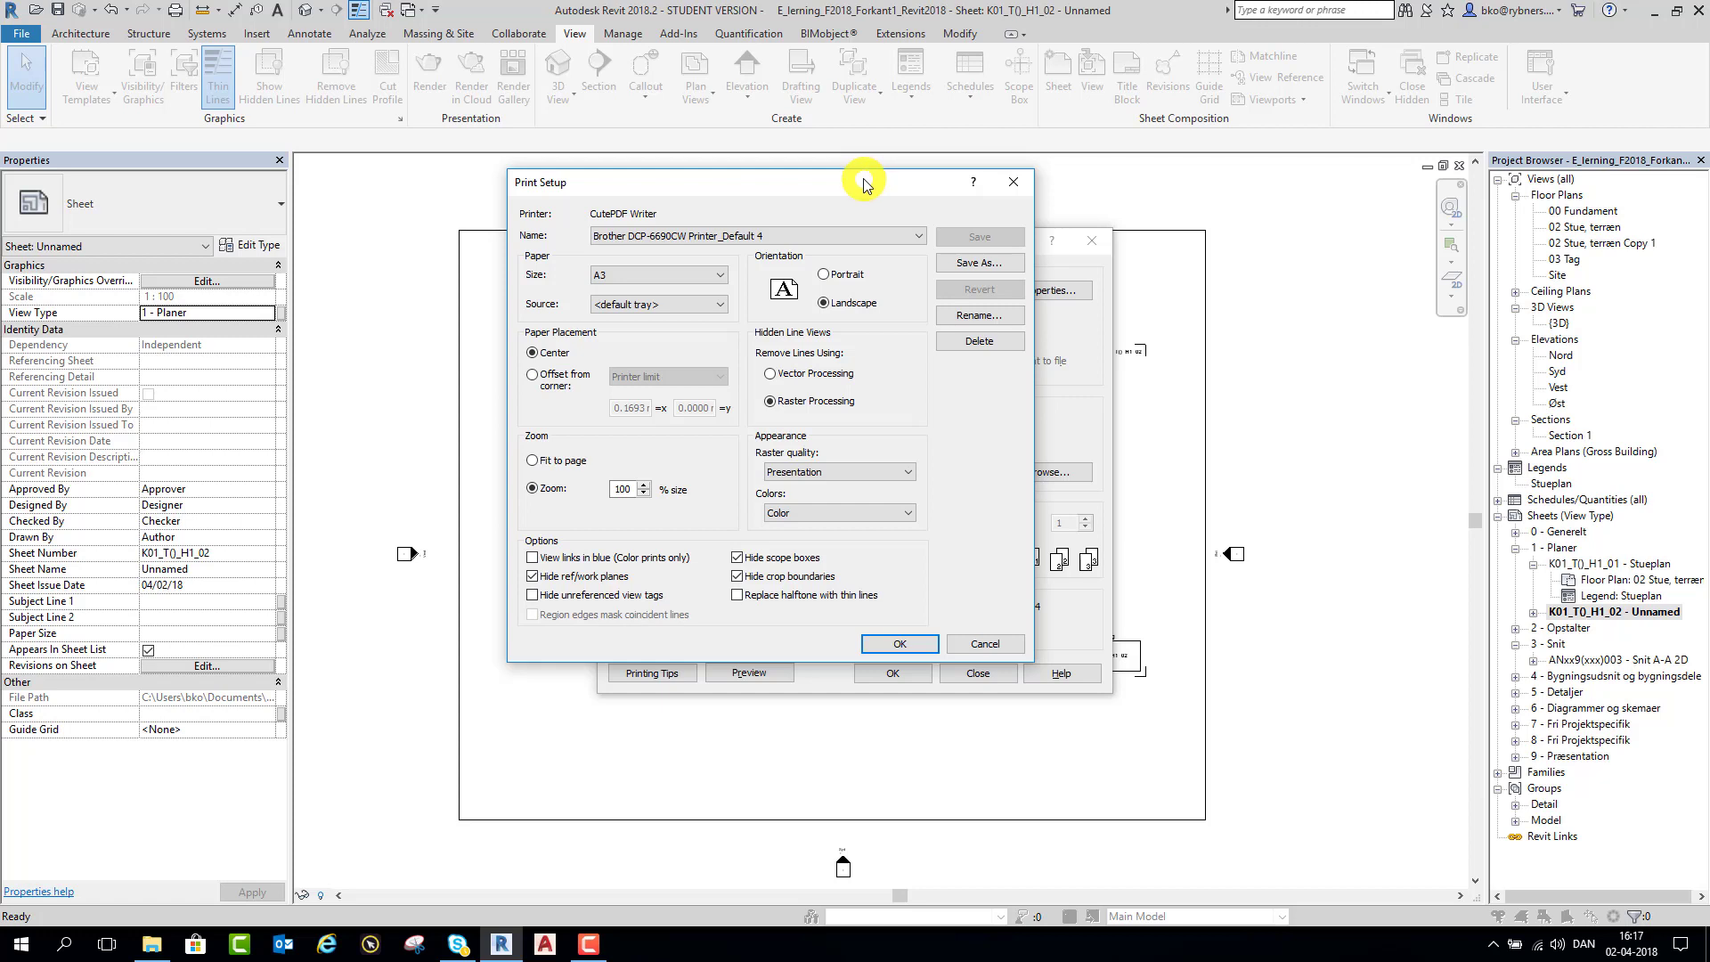
left_click_drag(863, 181, 842, 182)
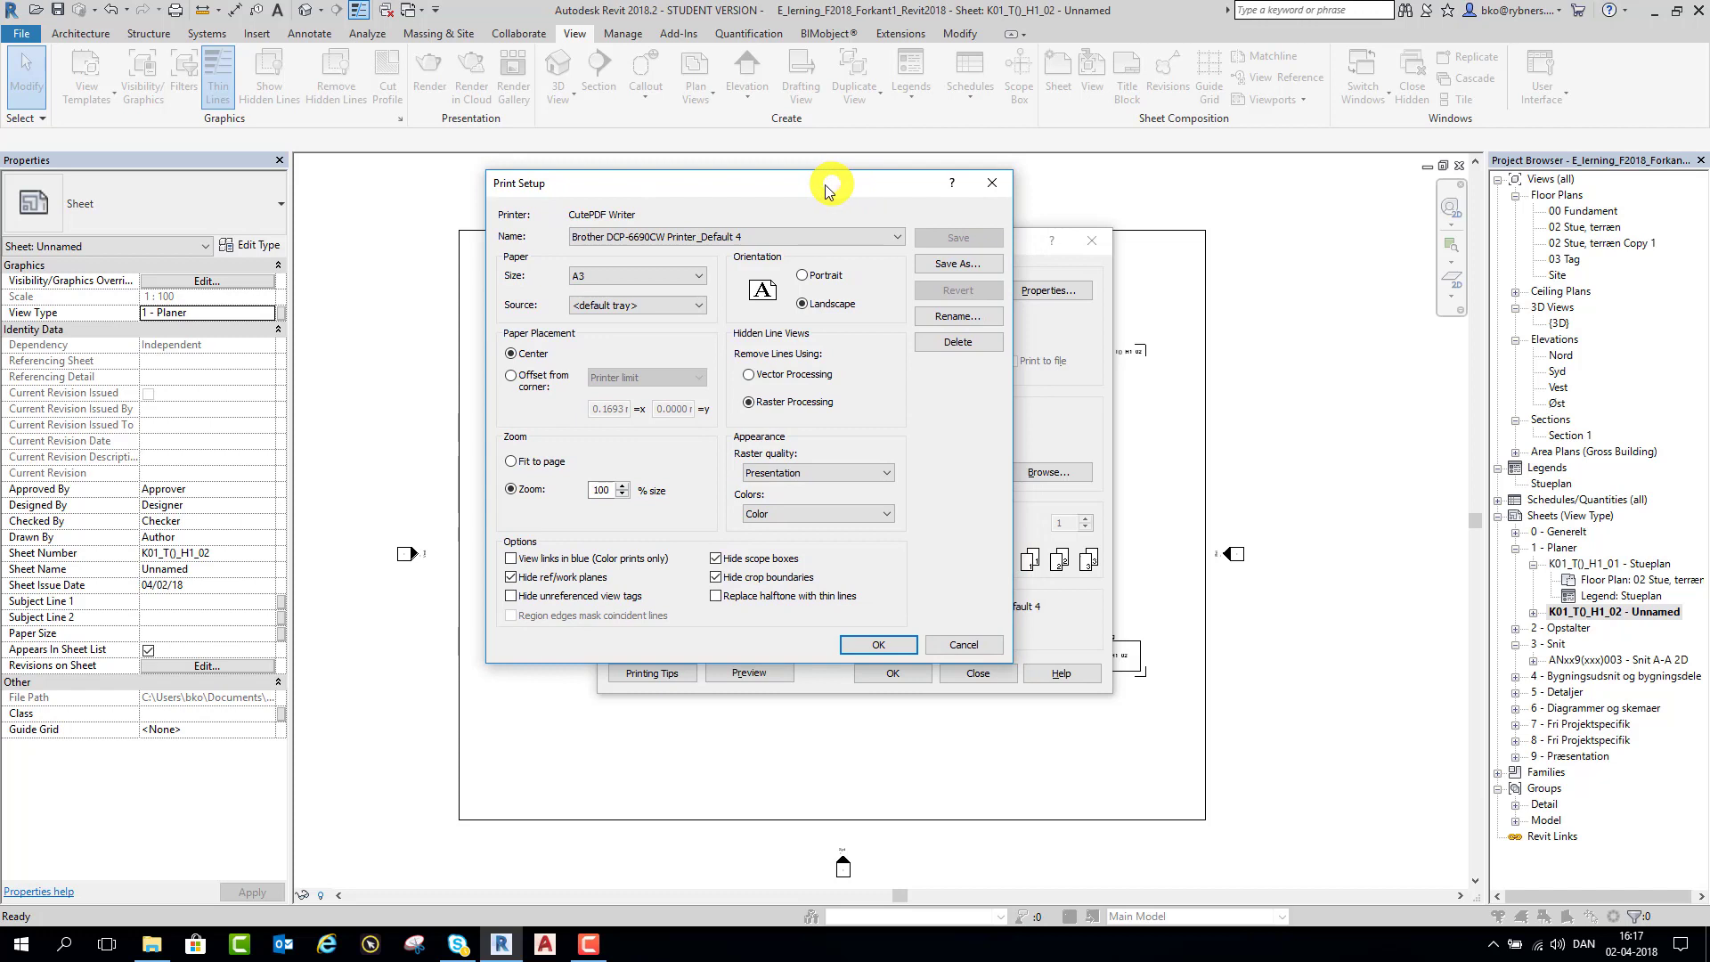
left_click(588, 278)
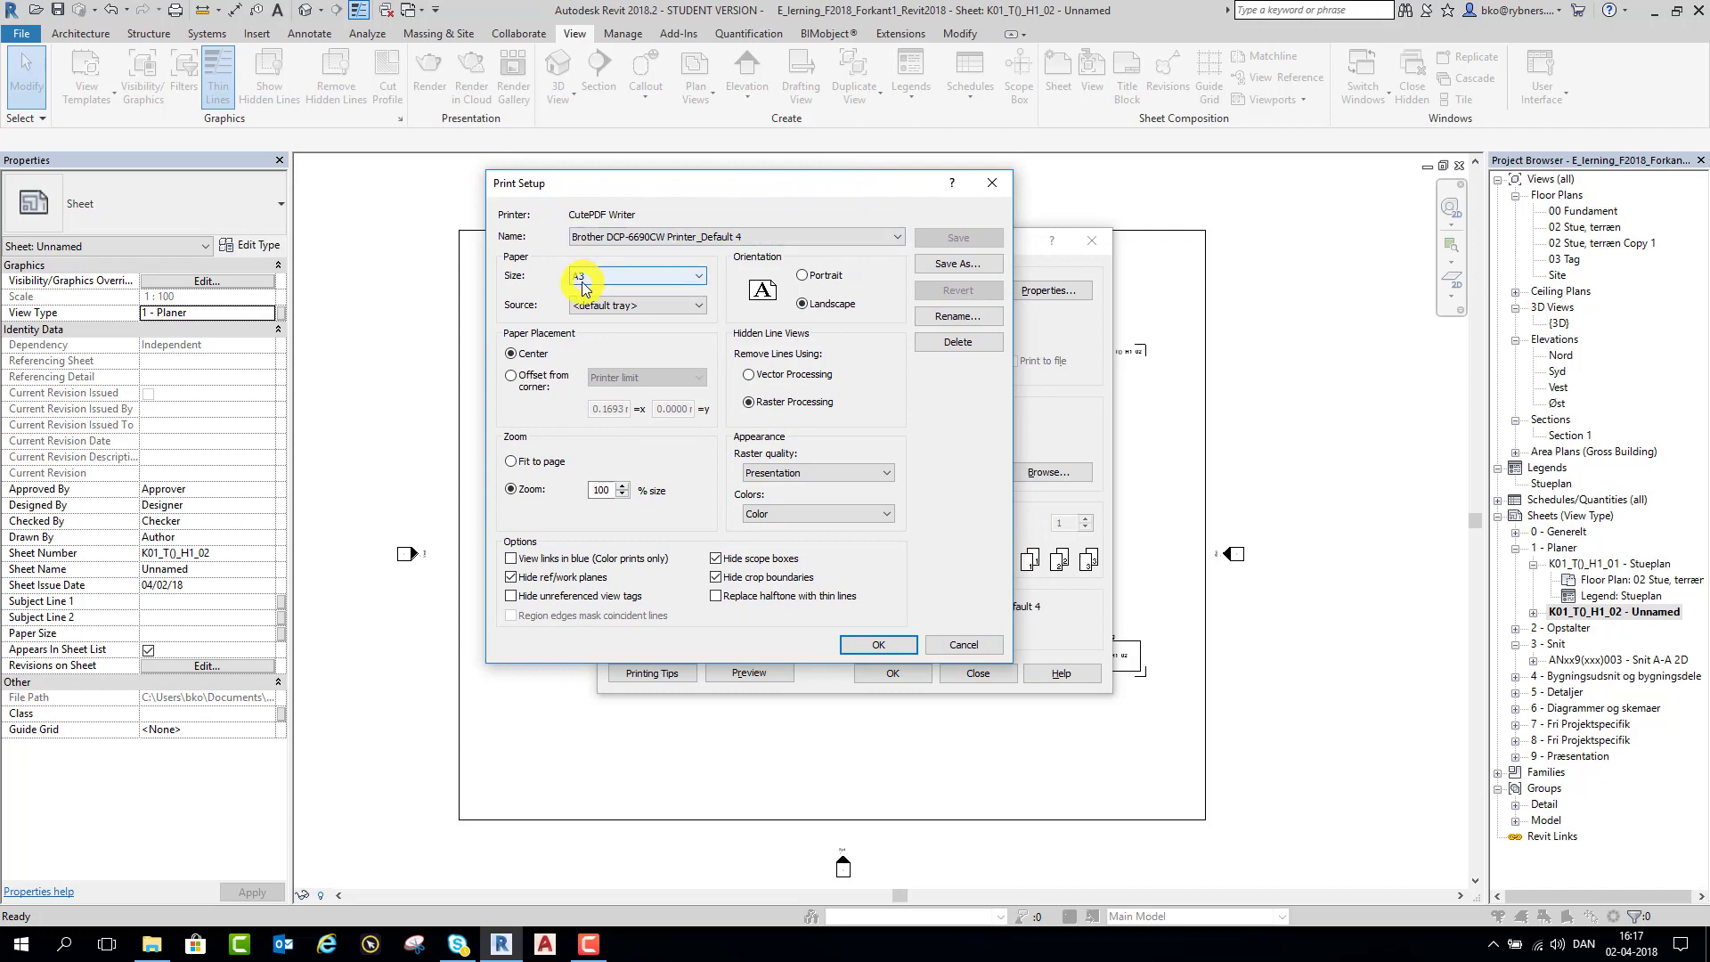
left_click(697, 277)
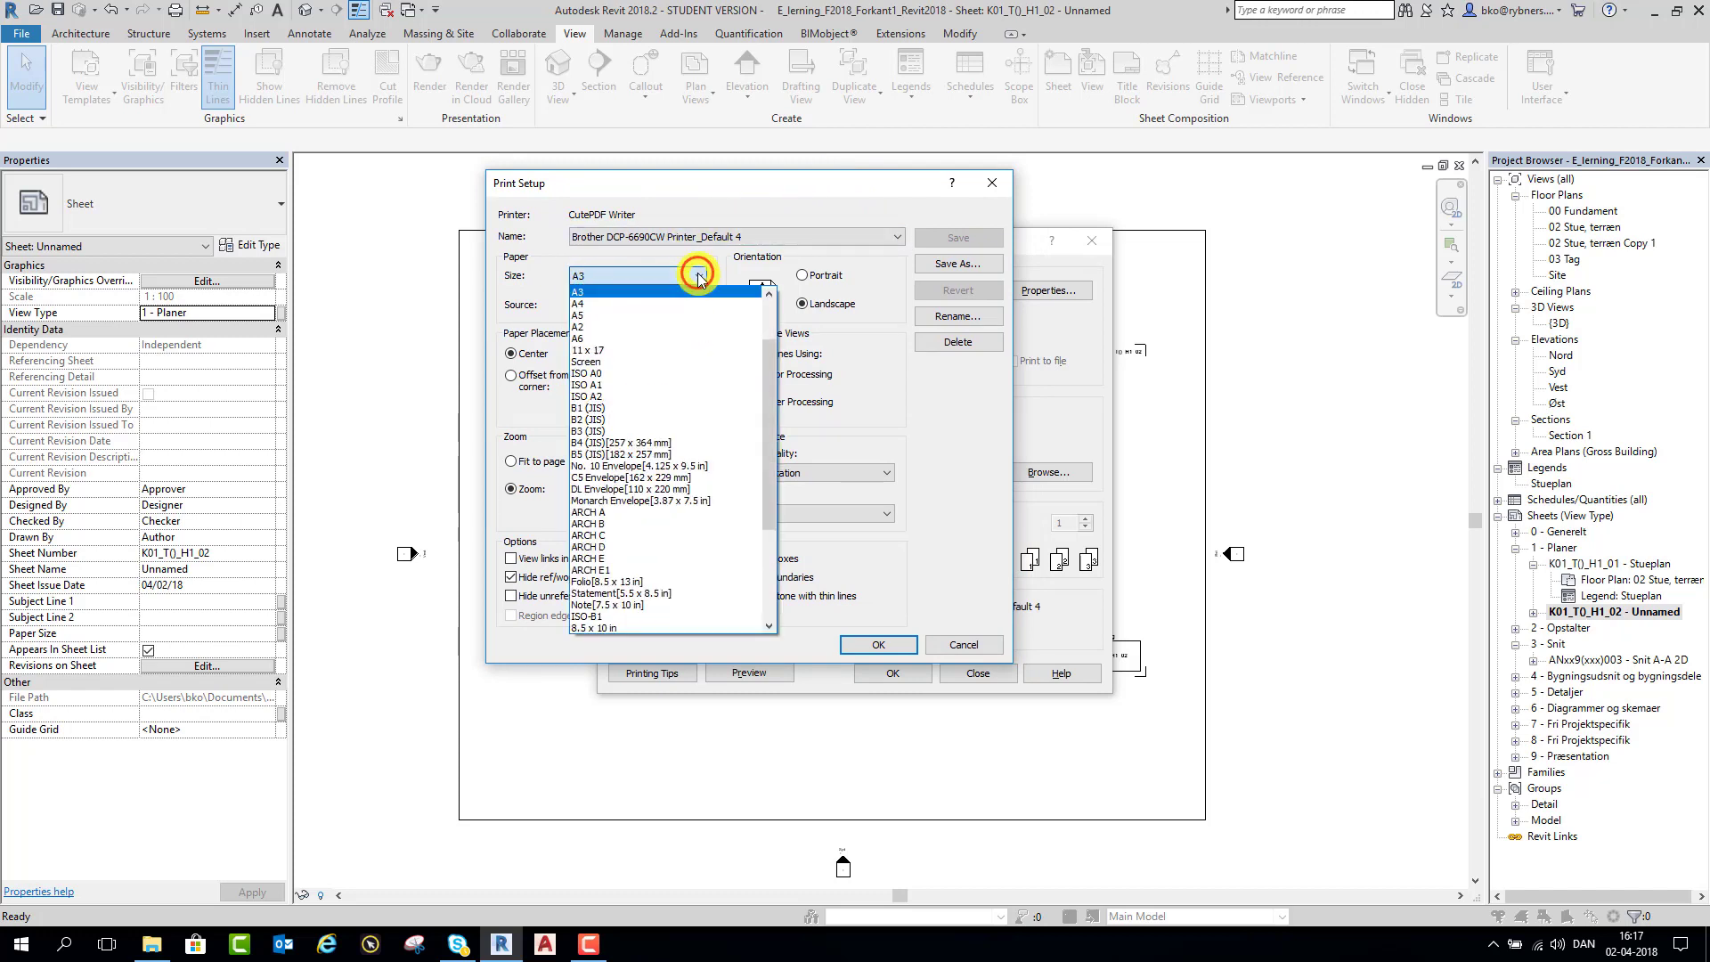
left_click(677, 304)
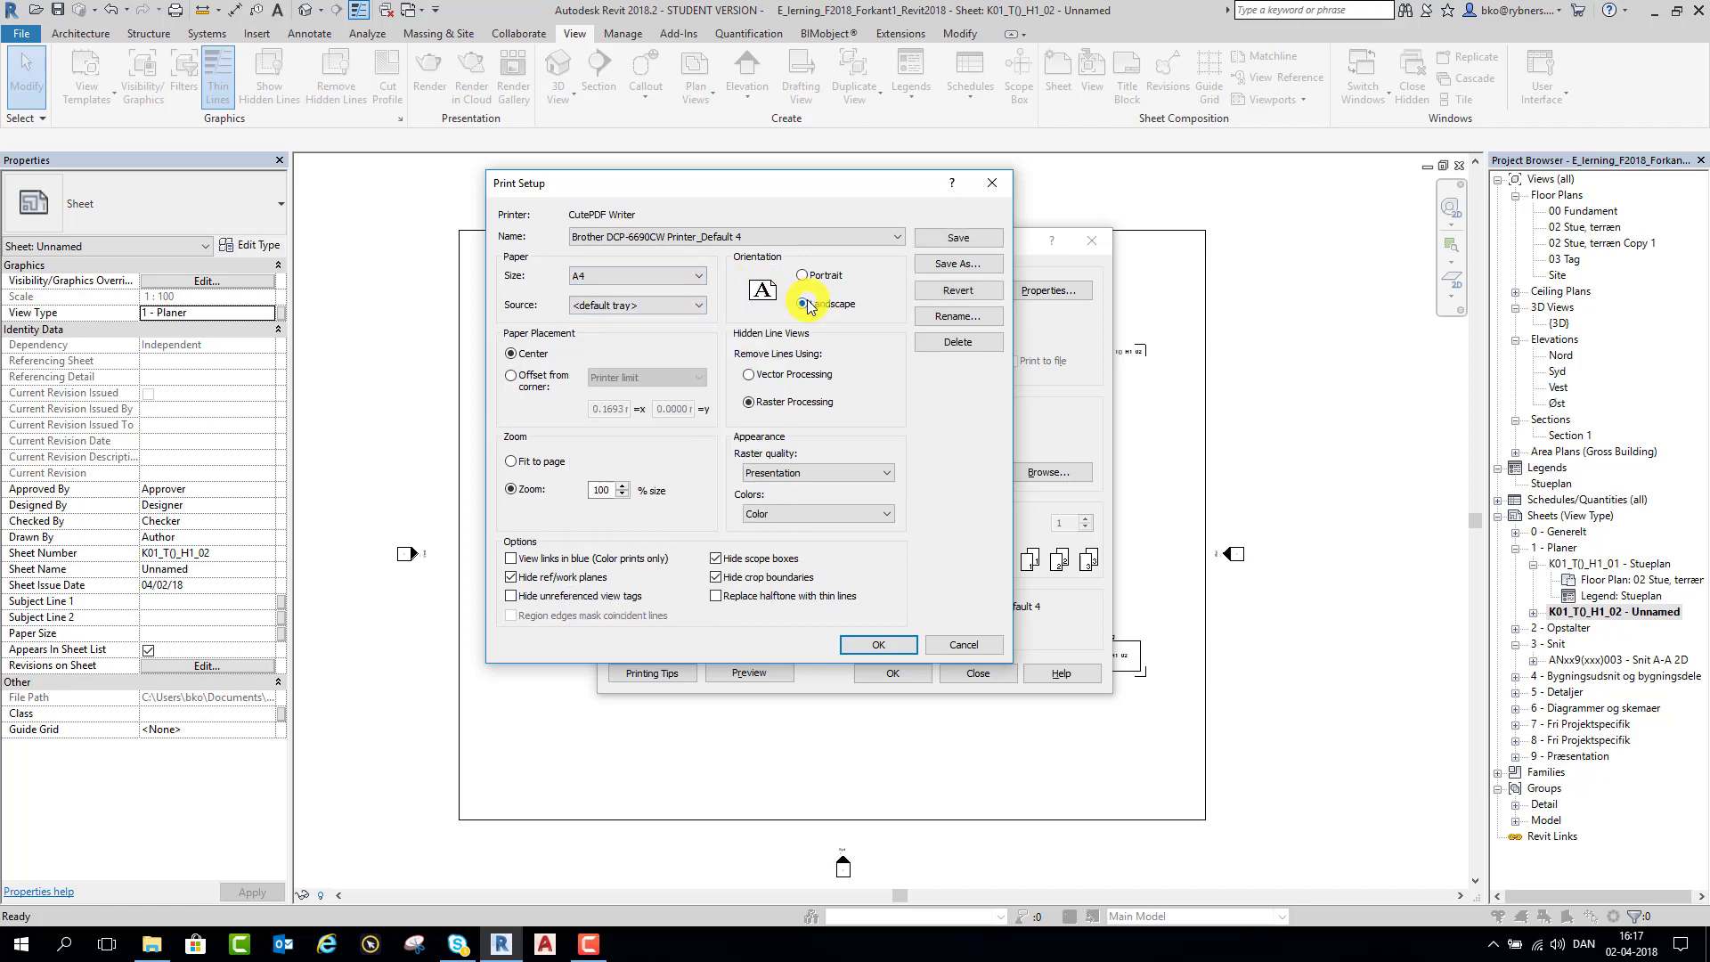
left_click(702, 278)
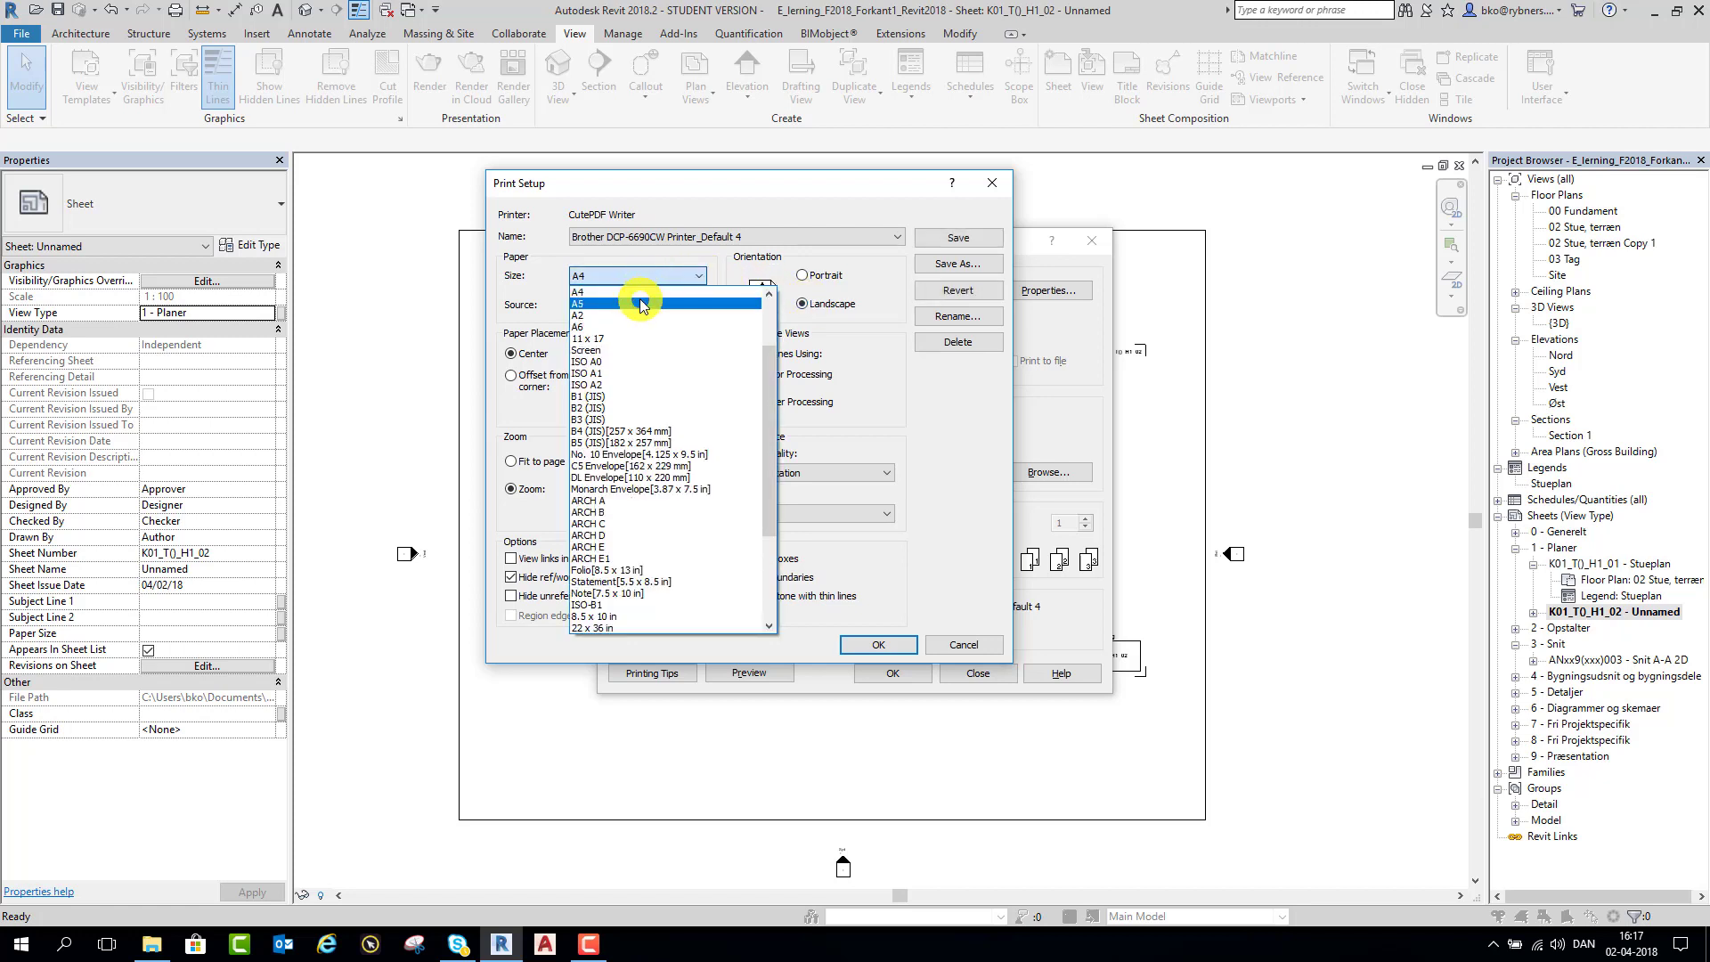
scroll(639, 305, "up", 1)
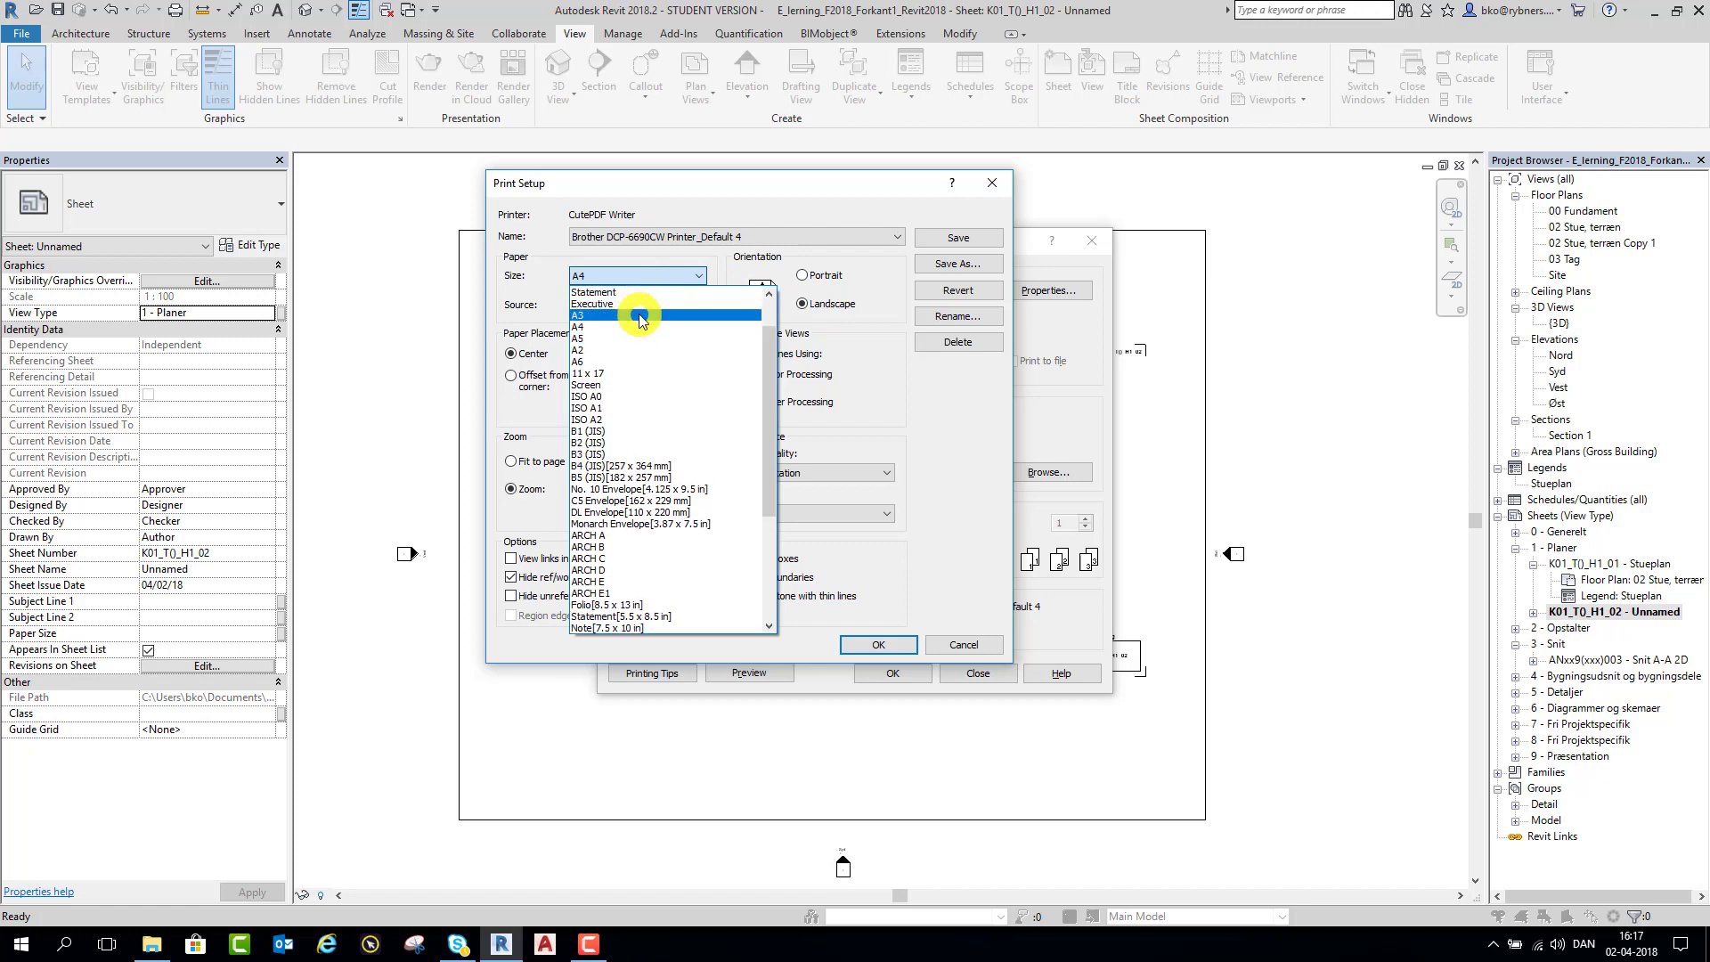
left_click(637, 305)
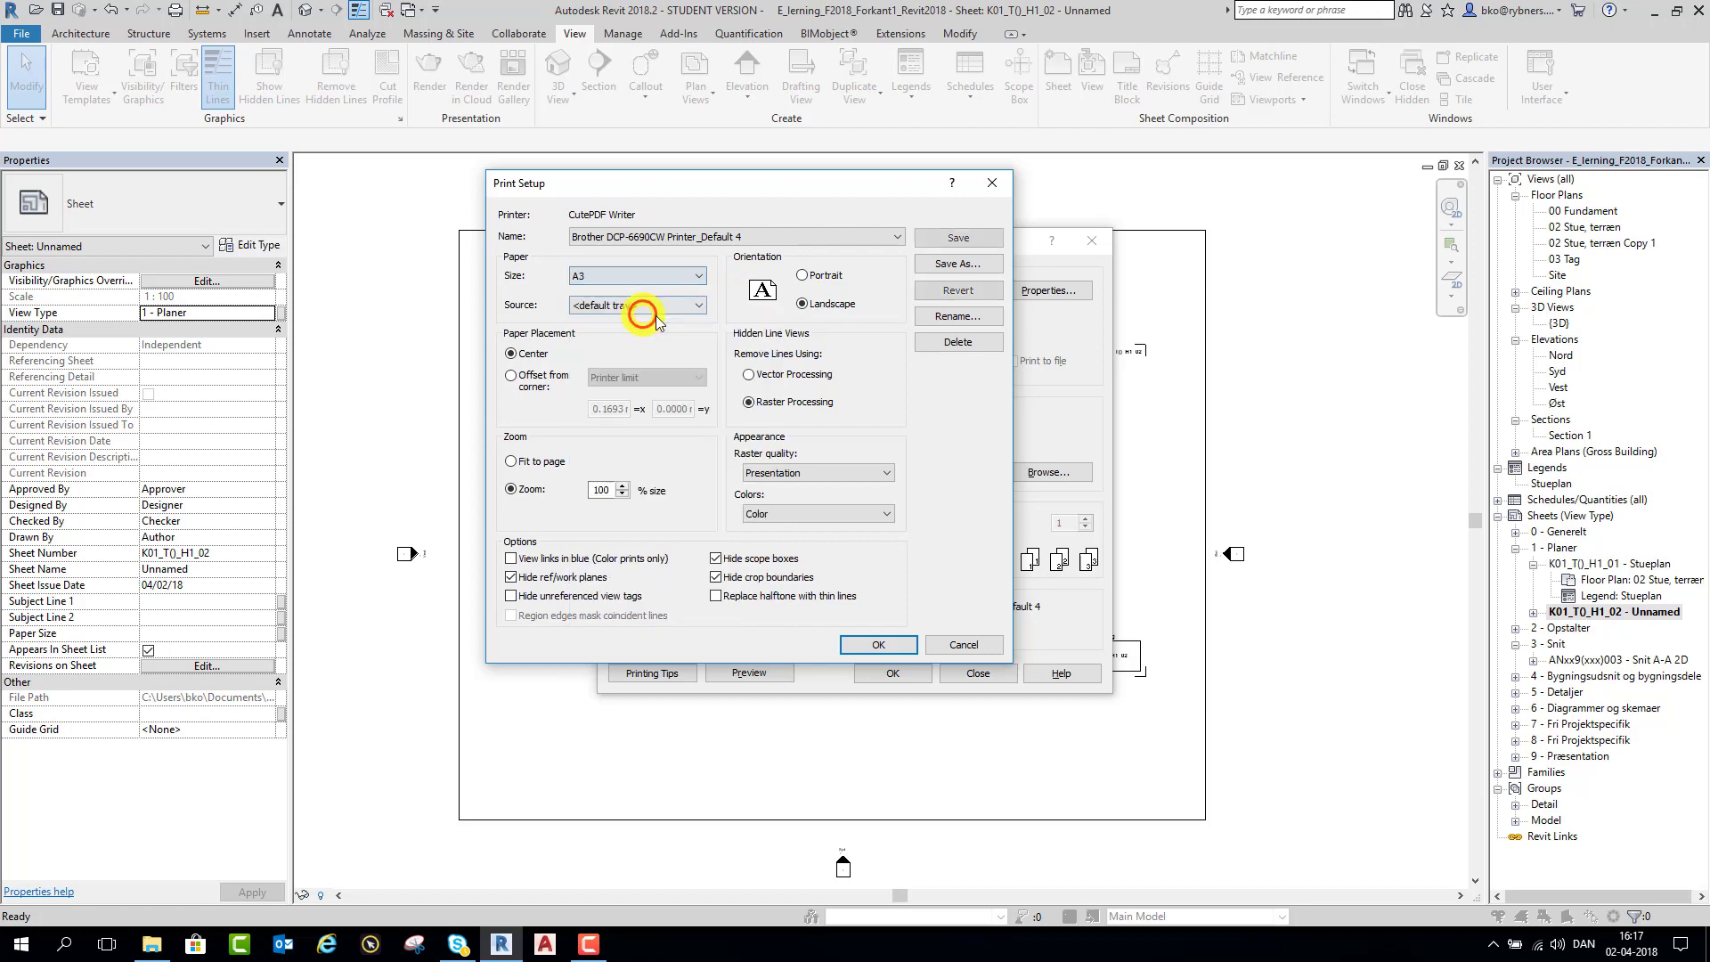
left_click(801, 277)
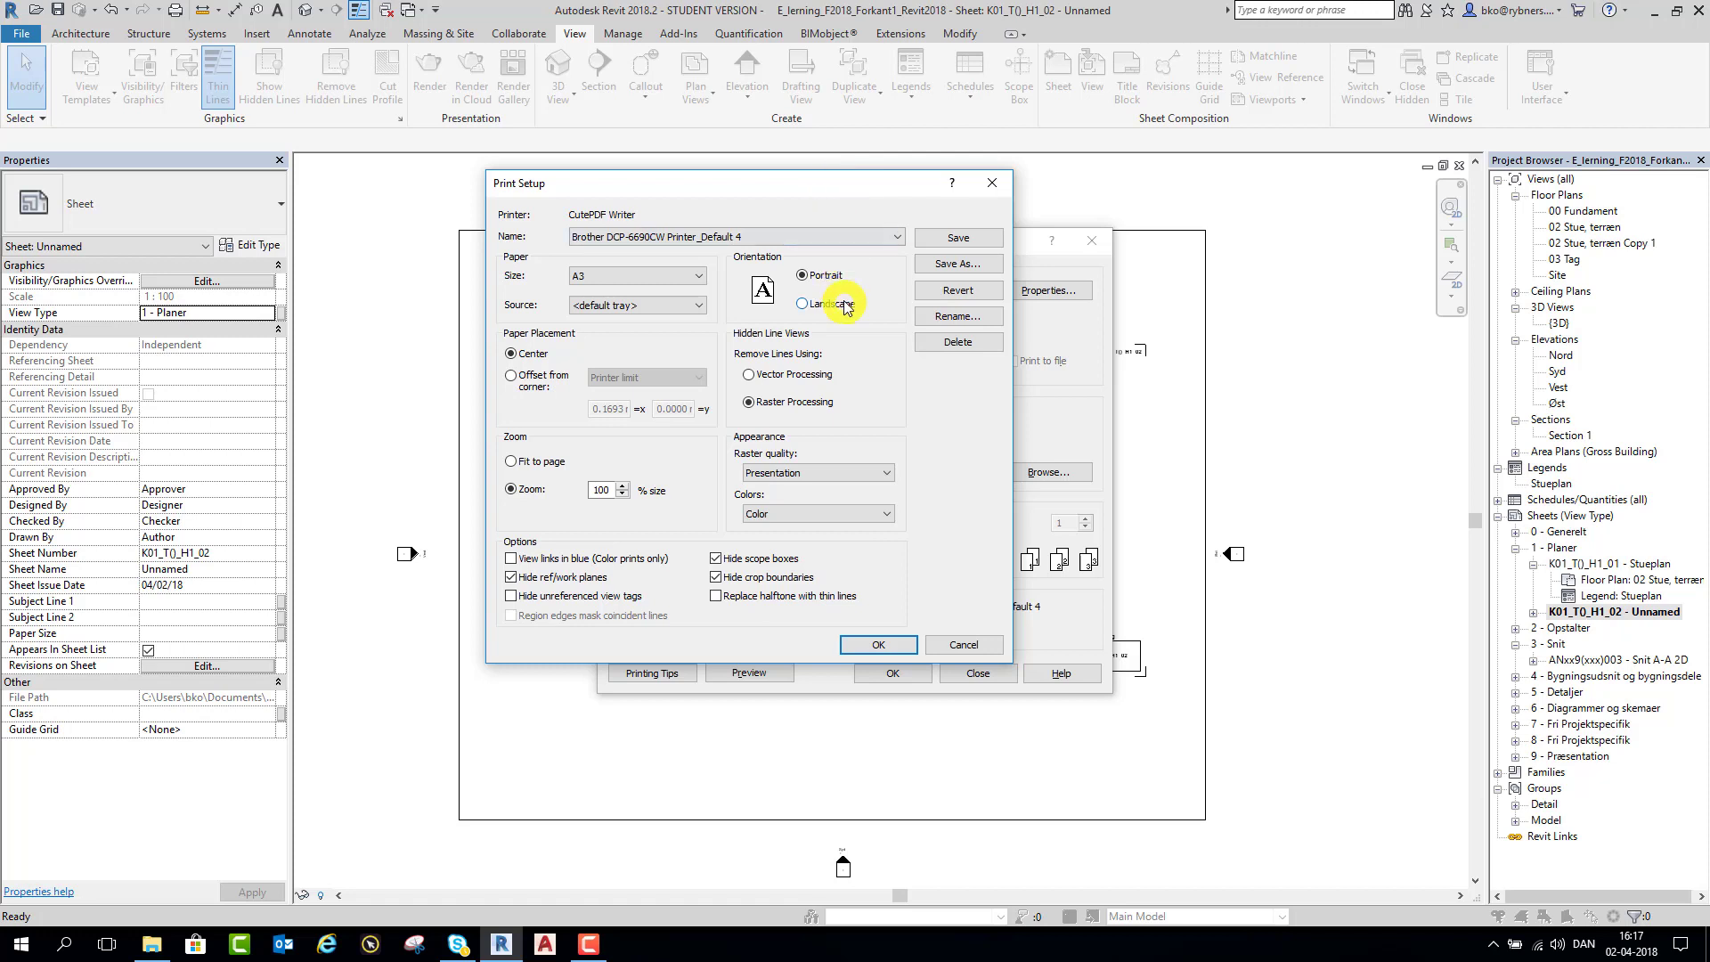
left_click(803, 305)
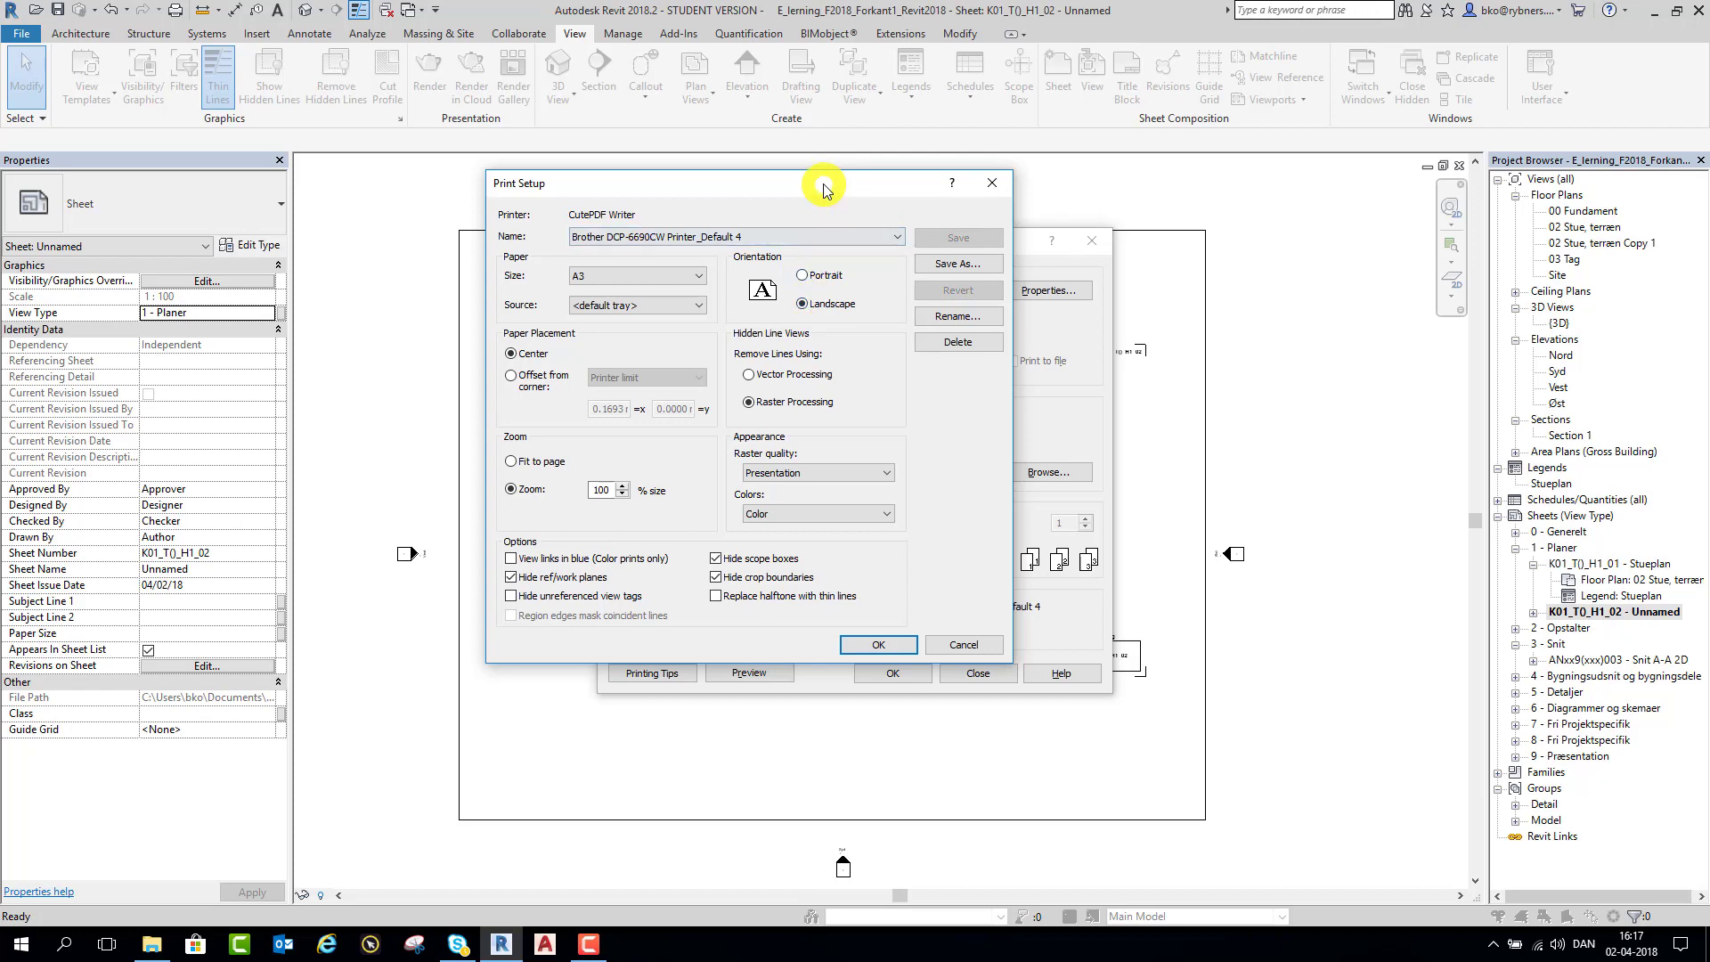
- Save the print setup under the new name "A3 Landskab" and apply it to the print job
left_click_drag(820, 183, 706, 180)
left_click(1030, 251)
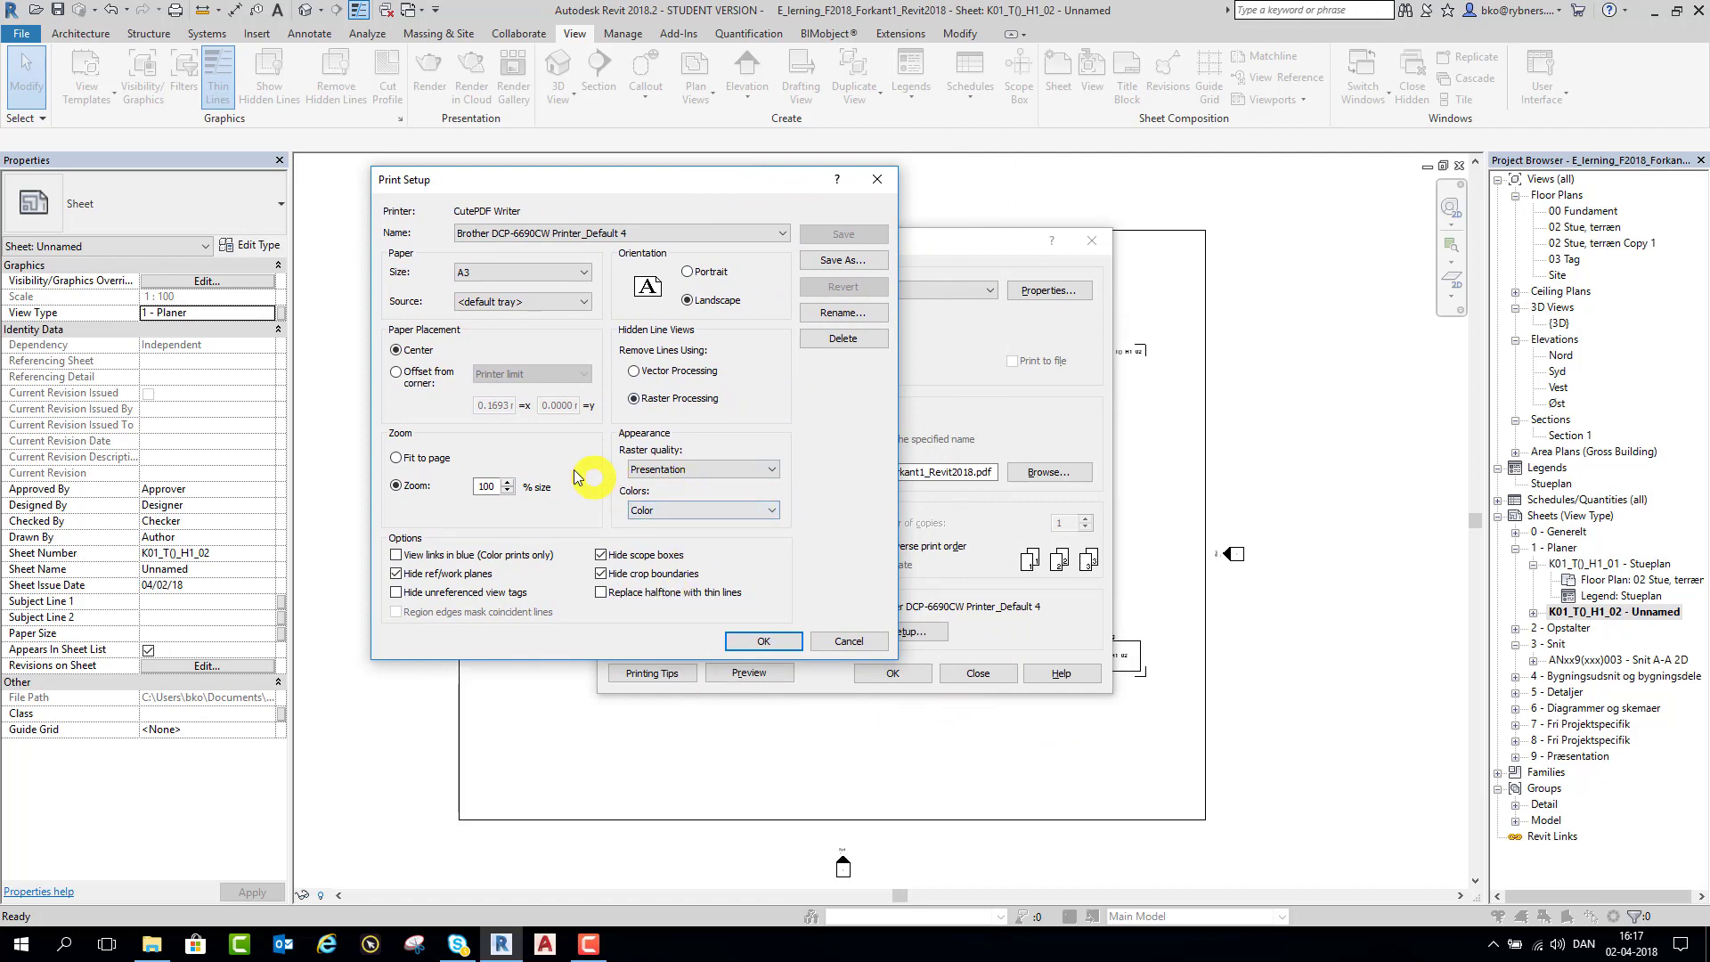
left_click(587, 272)
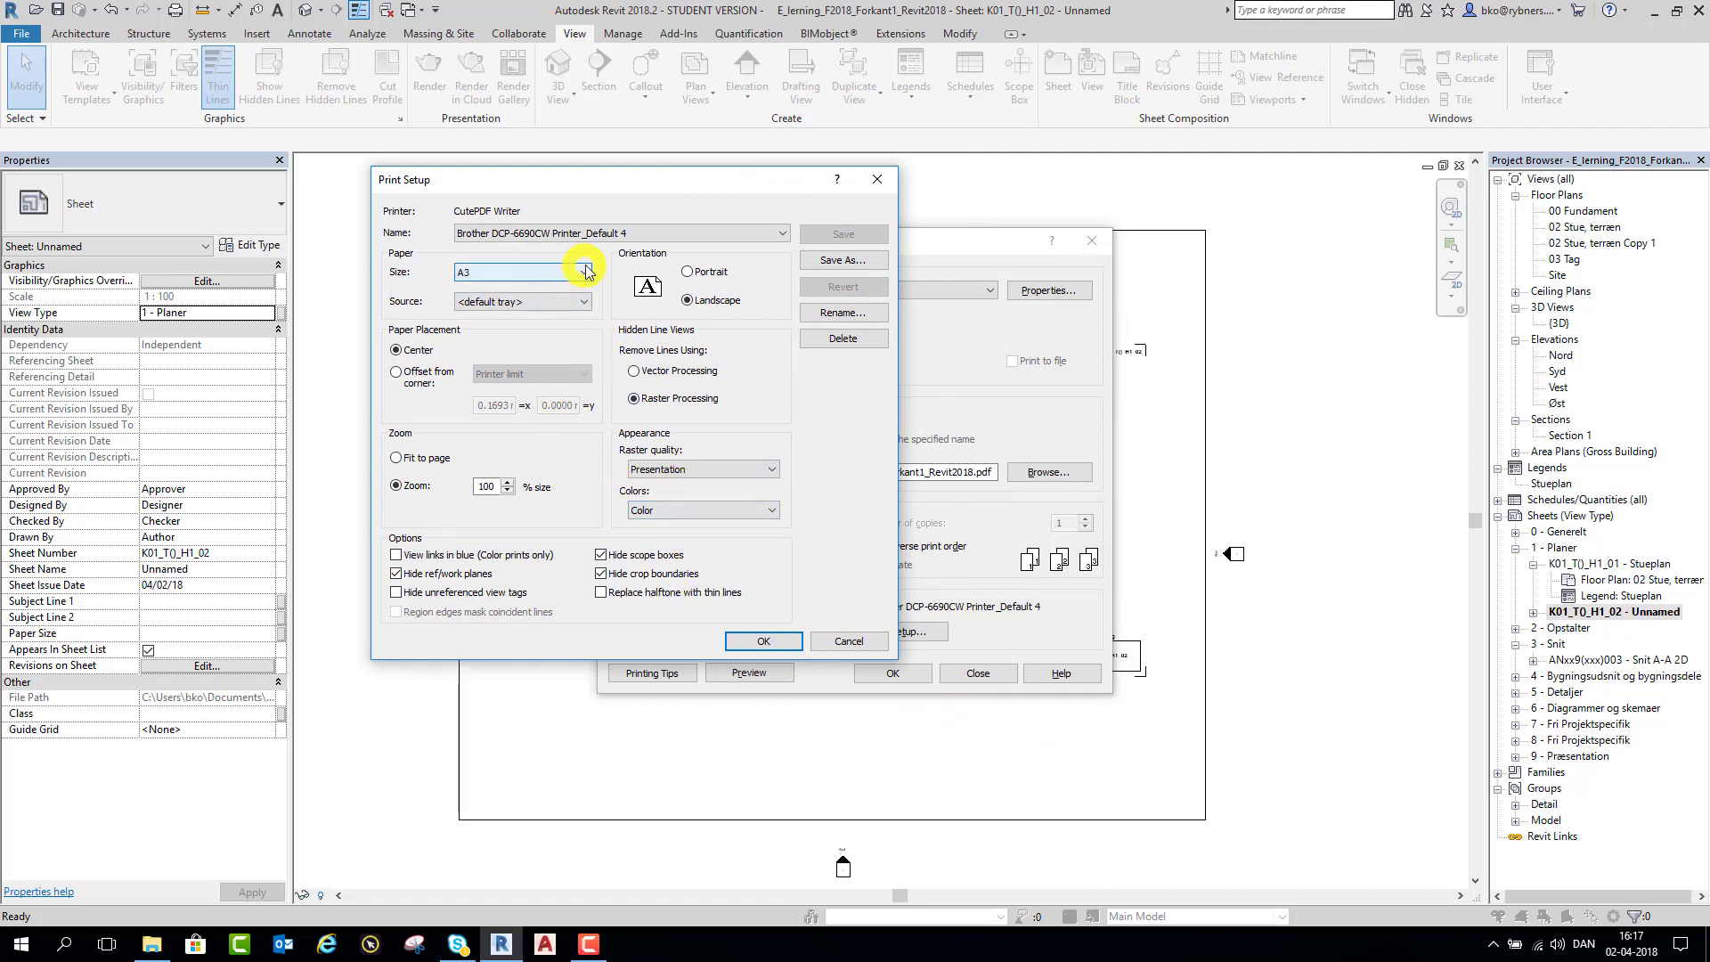
left_click(824, 264)
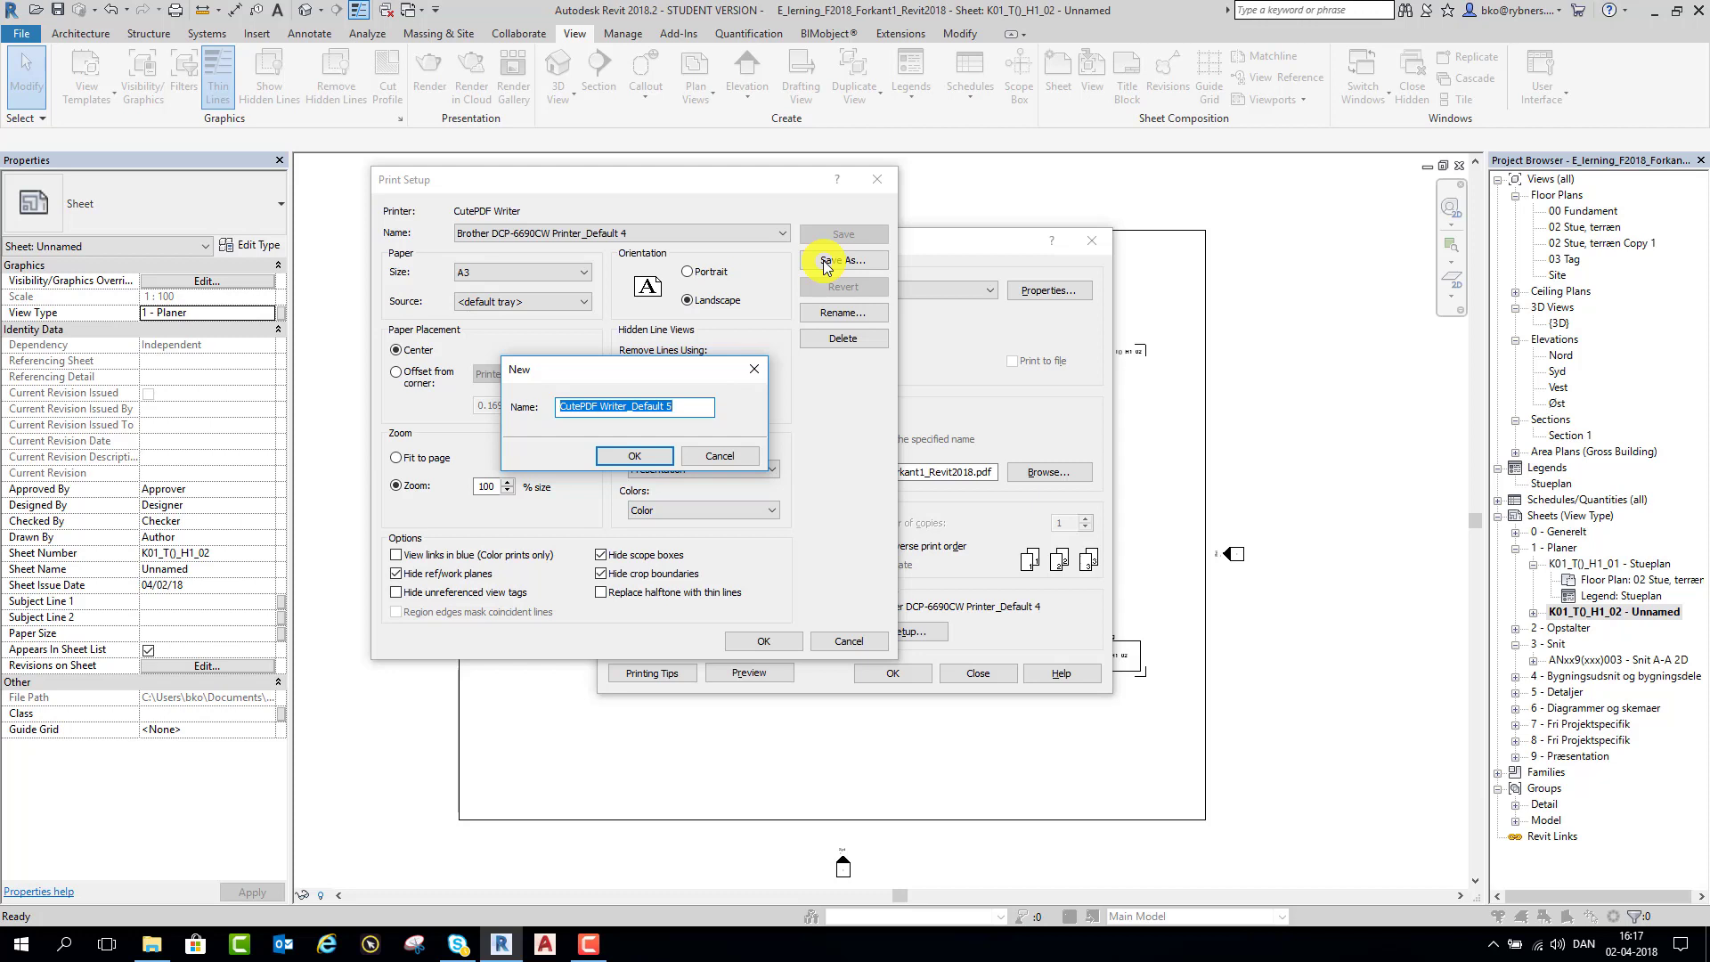
type("A3 Landskab")
left_click(659, 455)
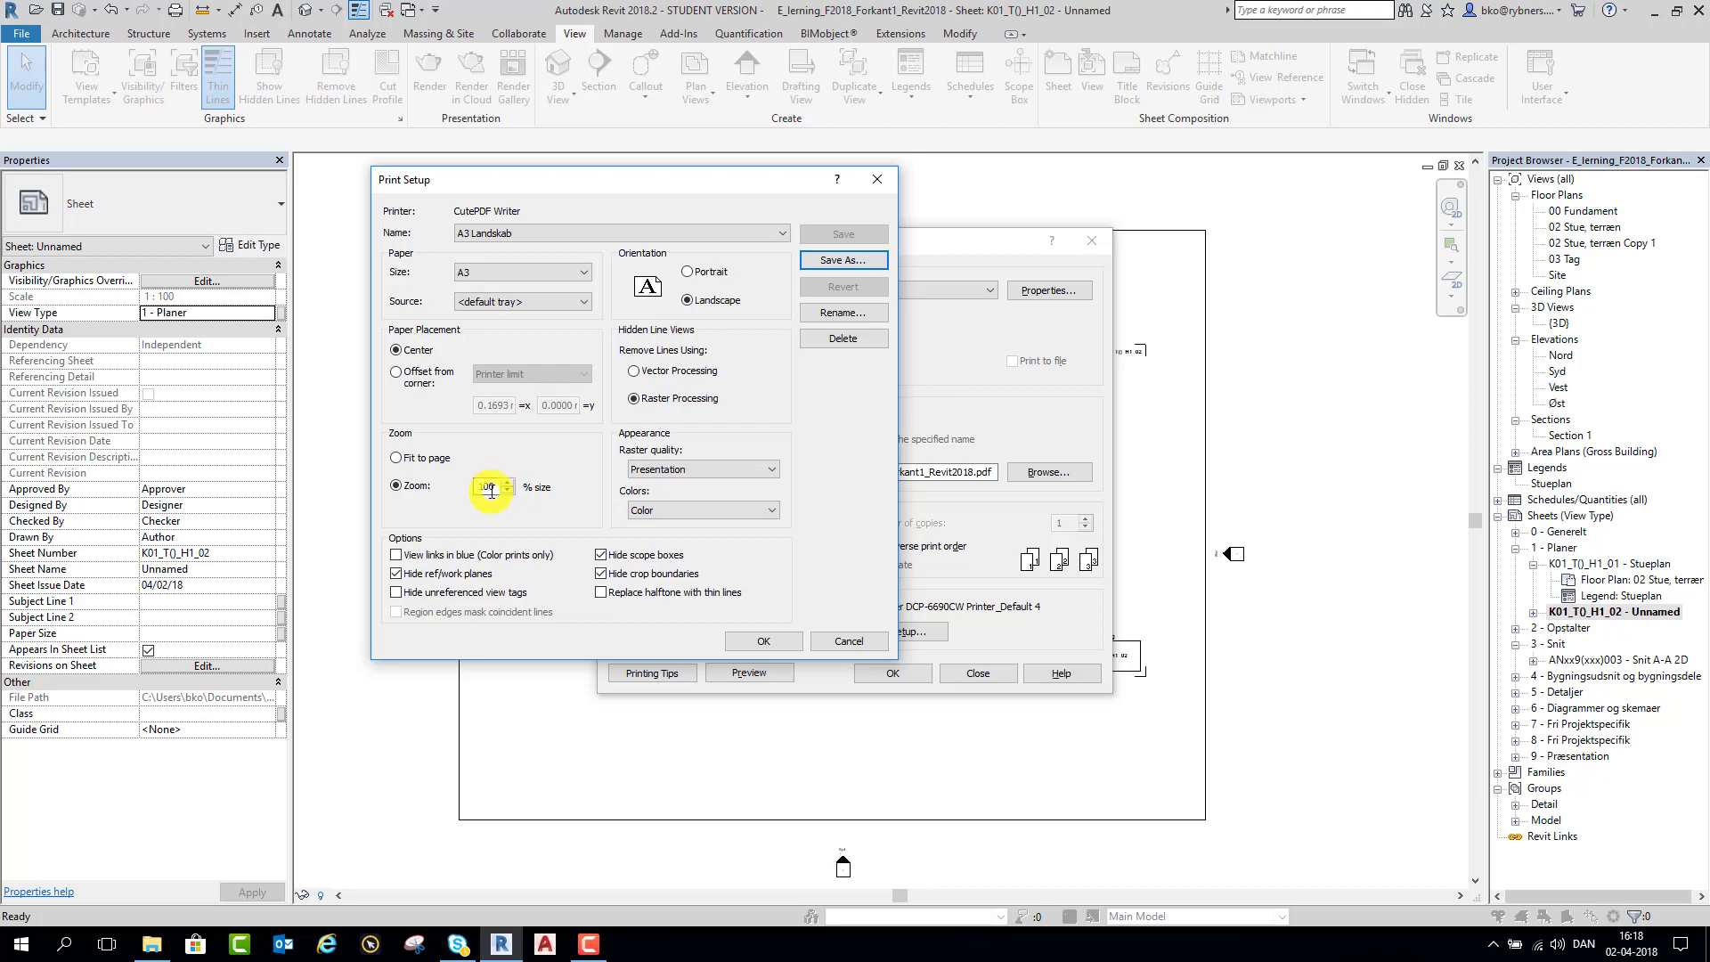
left_click(755, 642)
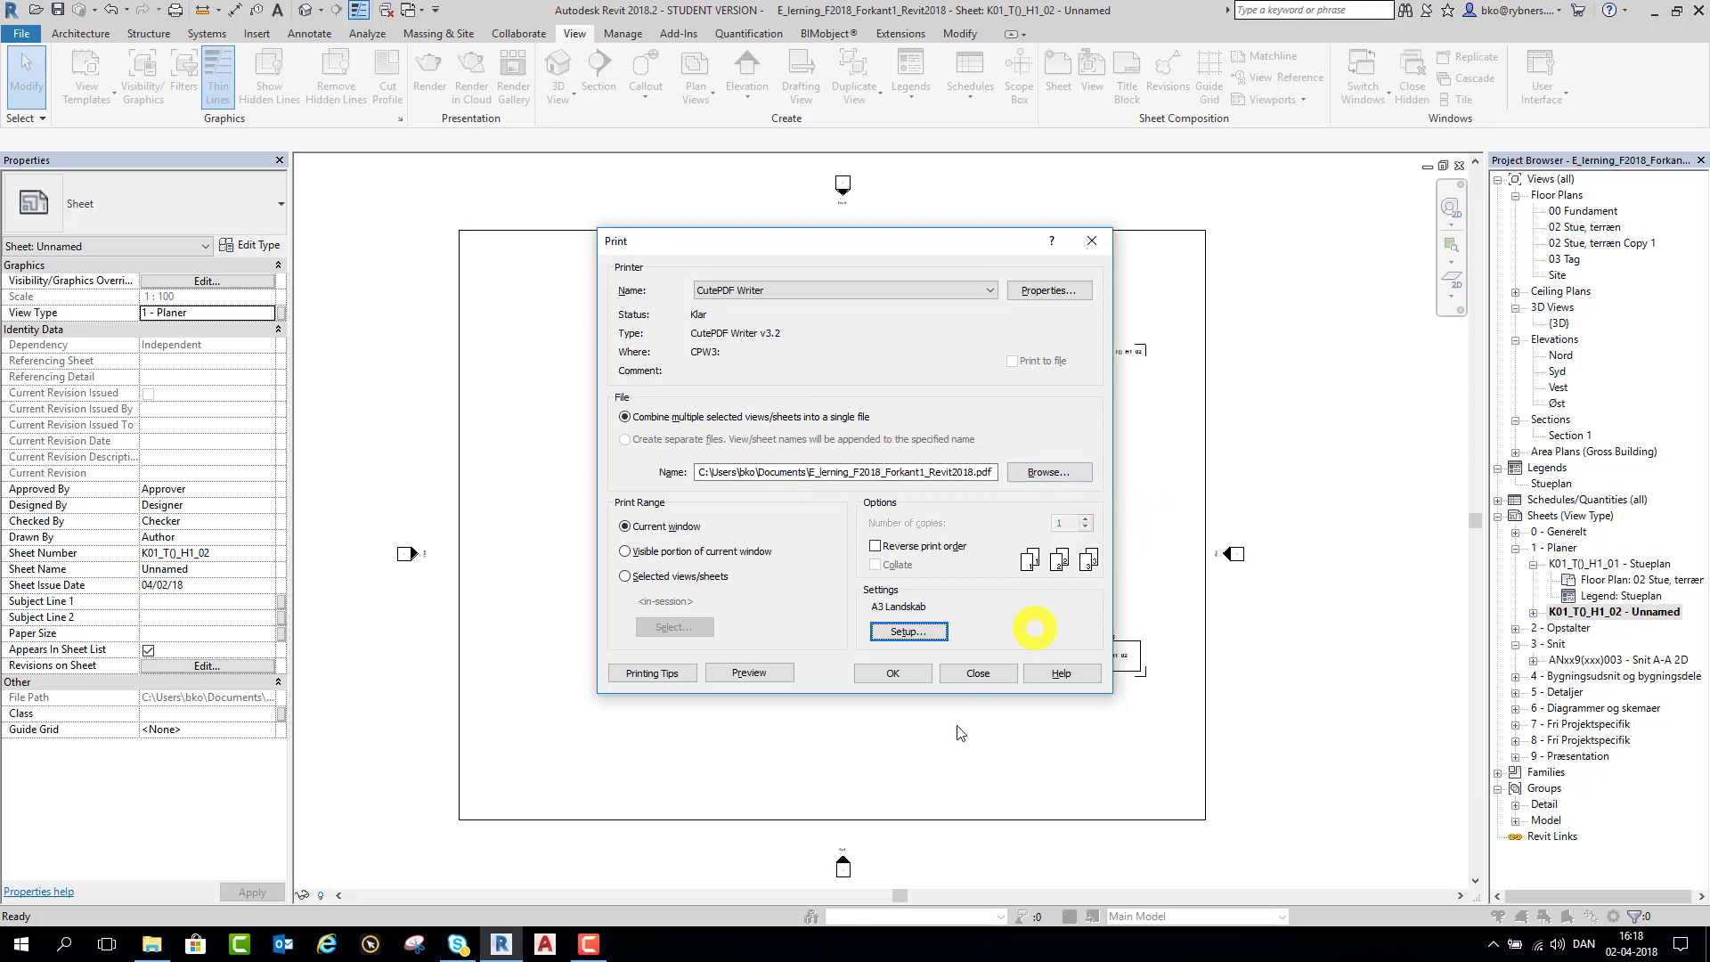
- Print the sheet and save the PDF on the desktop as K01_T()_H1_02
left_click(893, 674)
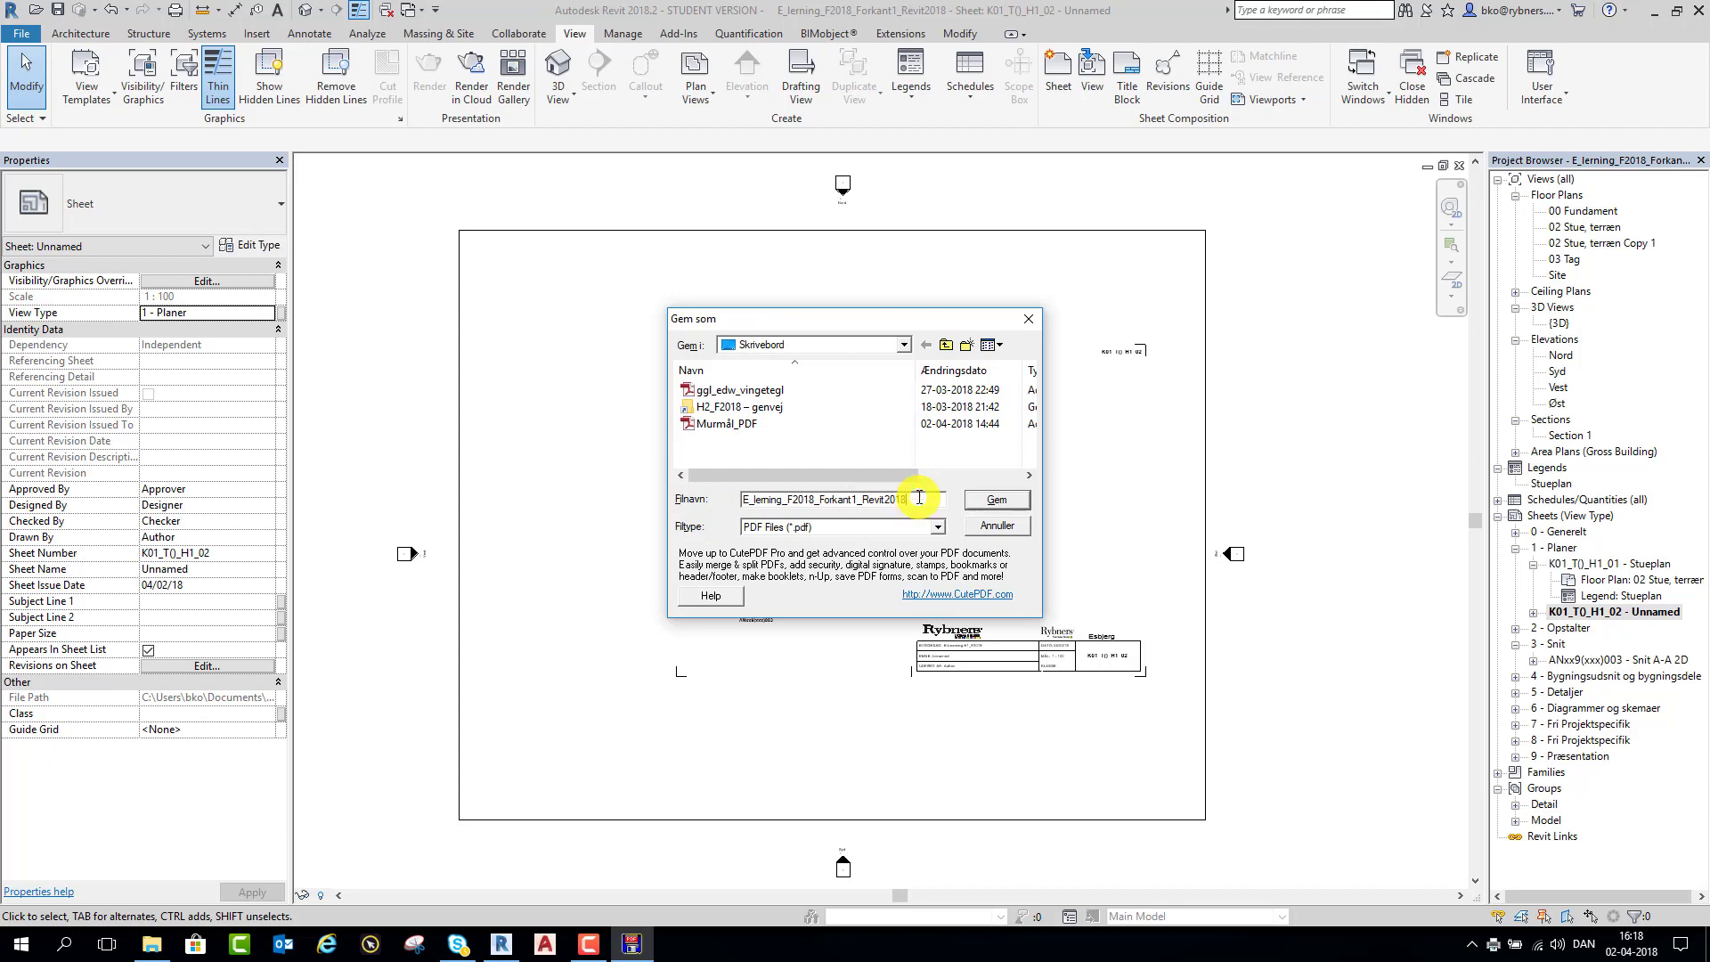
key("BackSpace")
key("BackSpace")
key("BackSpace")
key("BackSpace")
key("BackSpace")
key("BackSpace")
key("BackSpace")
key("BackSpace")
key("BackSpace")
key("BackSpace")
key("BackSpace")
key("BackSpace")
key("BackSpace")
key("BackSpace")
key("BackSpace")
key("BackSpace")
key("BackSpace")
key("BackSpace")
key("BackSpace")
key("BackSpace")
type("K01")
type("_T()_")
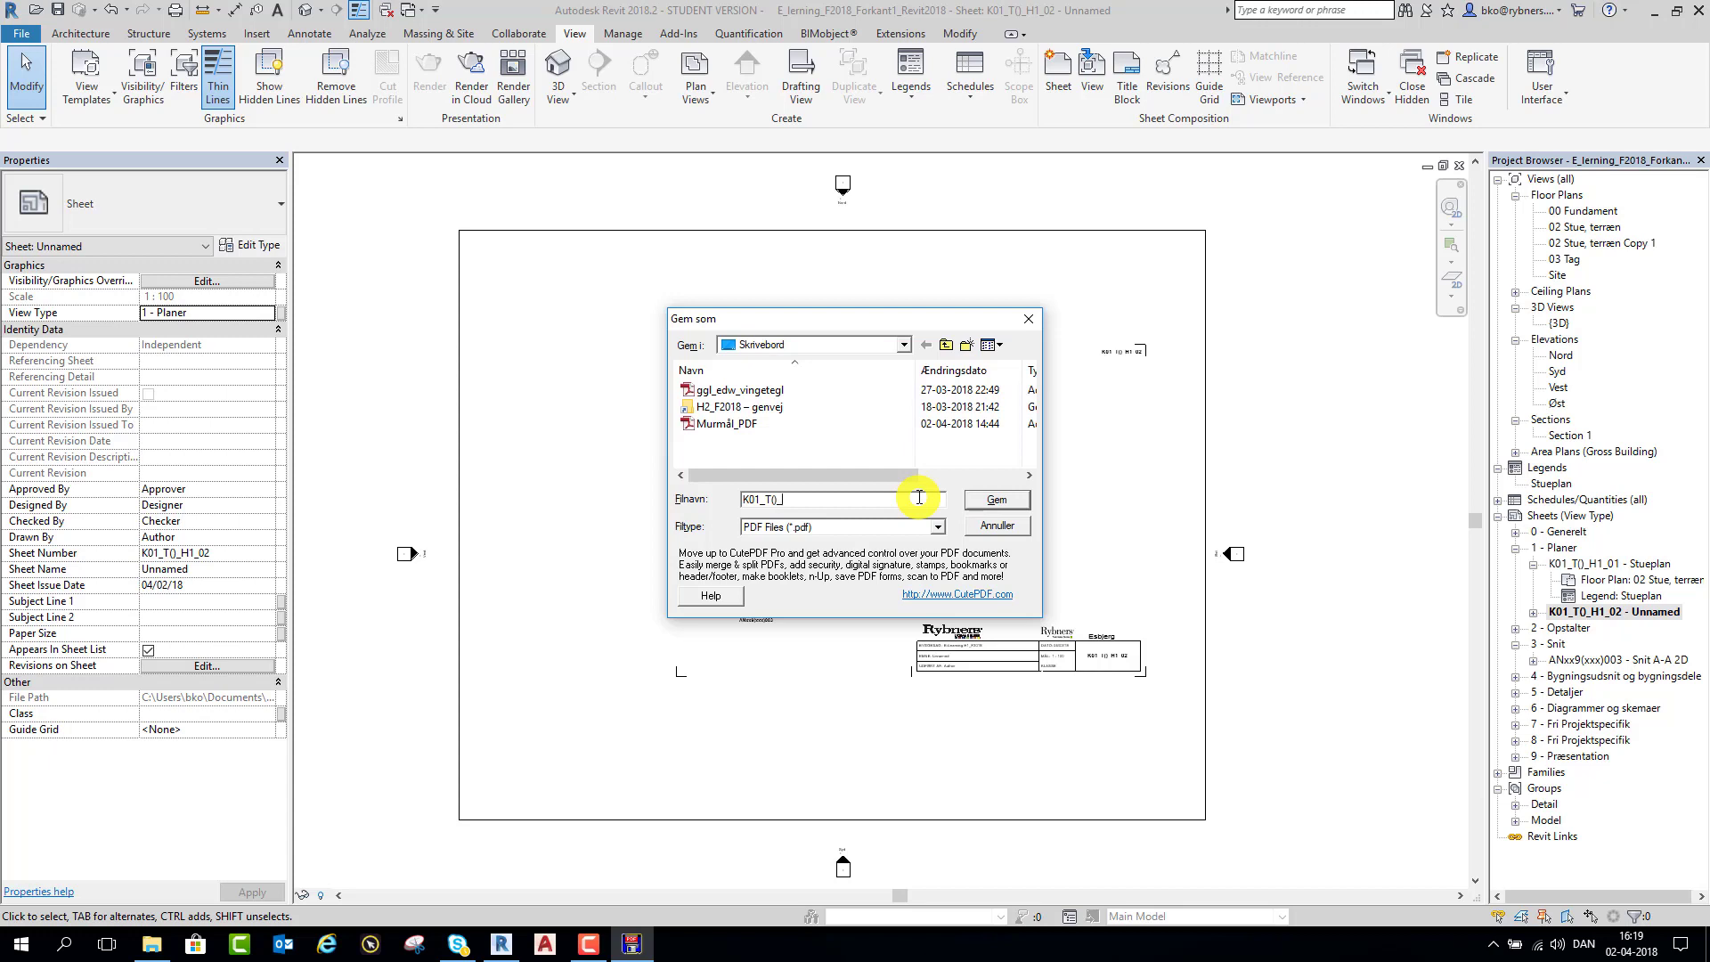
type("H1_02")
left_click(998, 500)
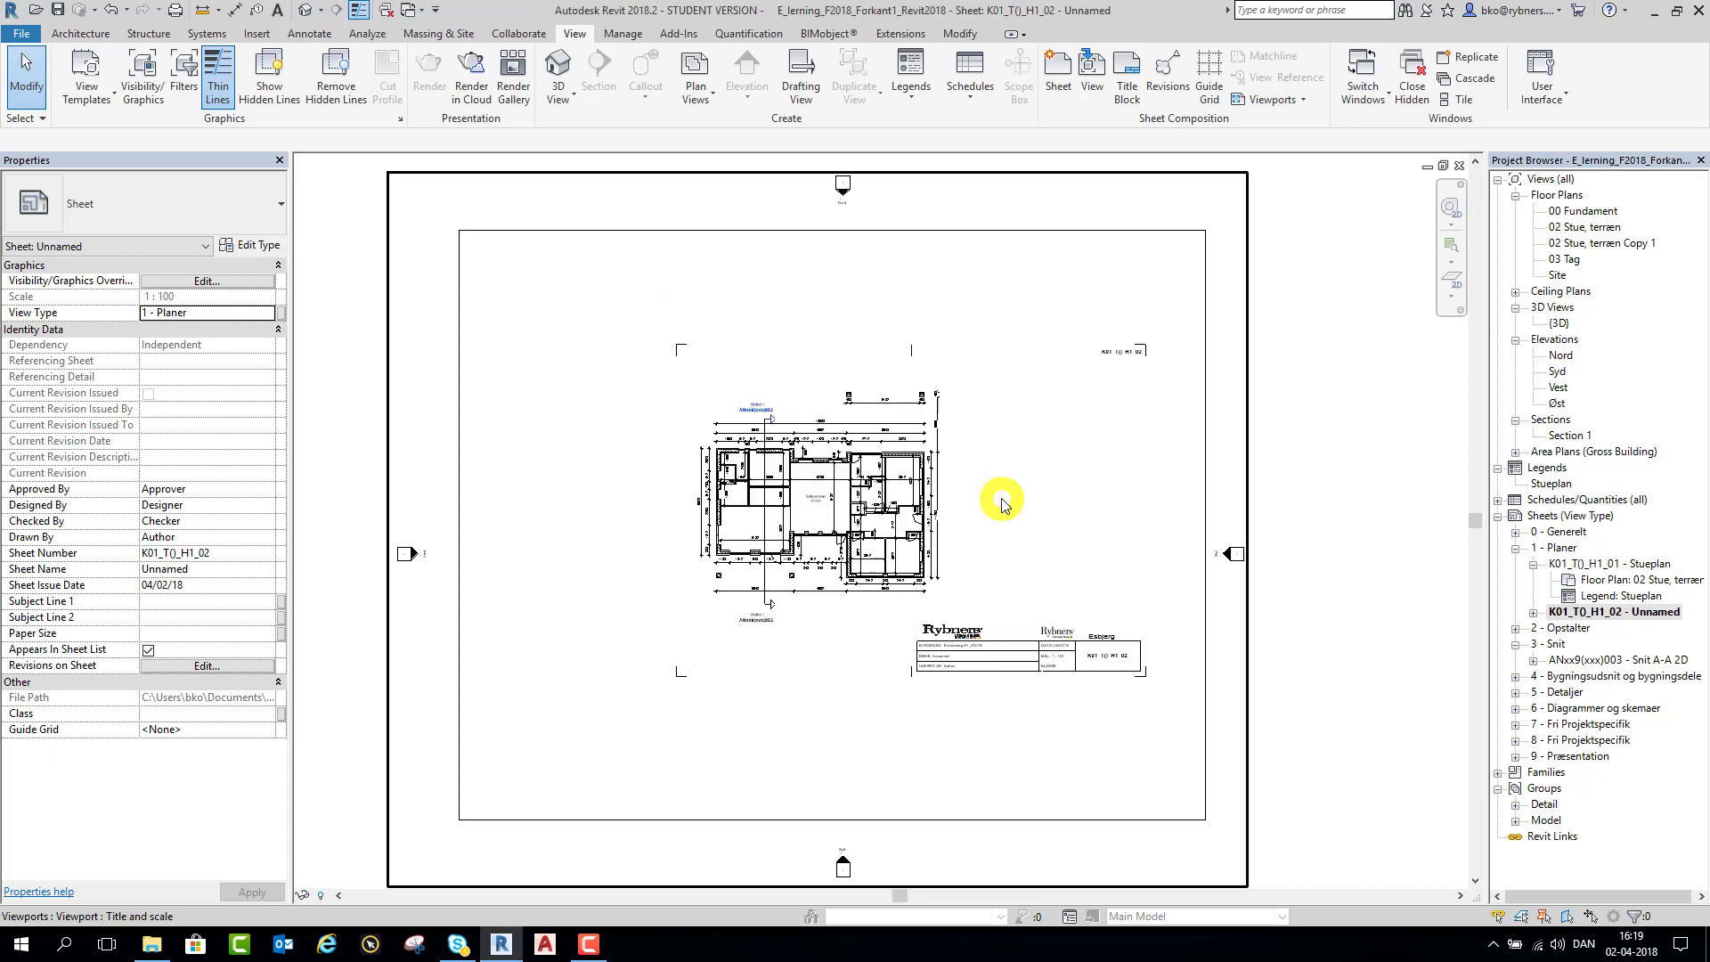
- Switch to the desktop, move the K01_T()_H1_02 PDF to a free spot, and open it in Adobe Reader
left_click(1652, 23)
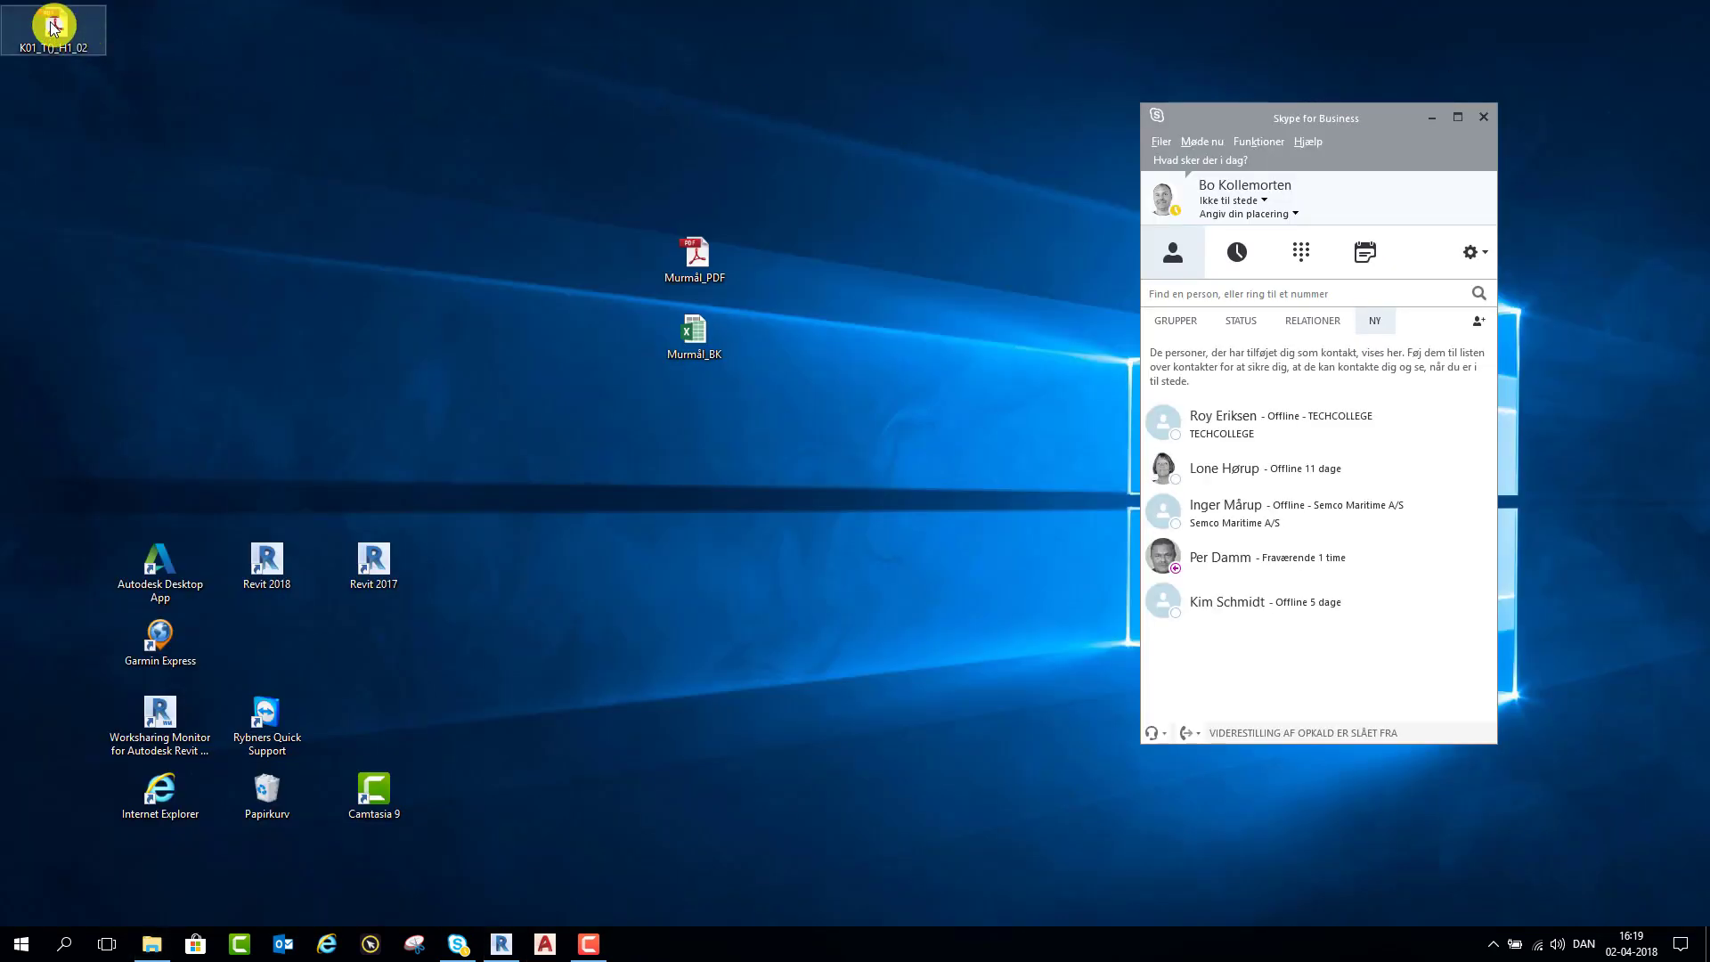
left_click_drag(54, 27, 891, 343)
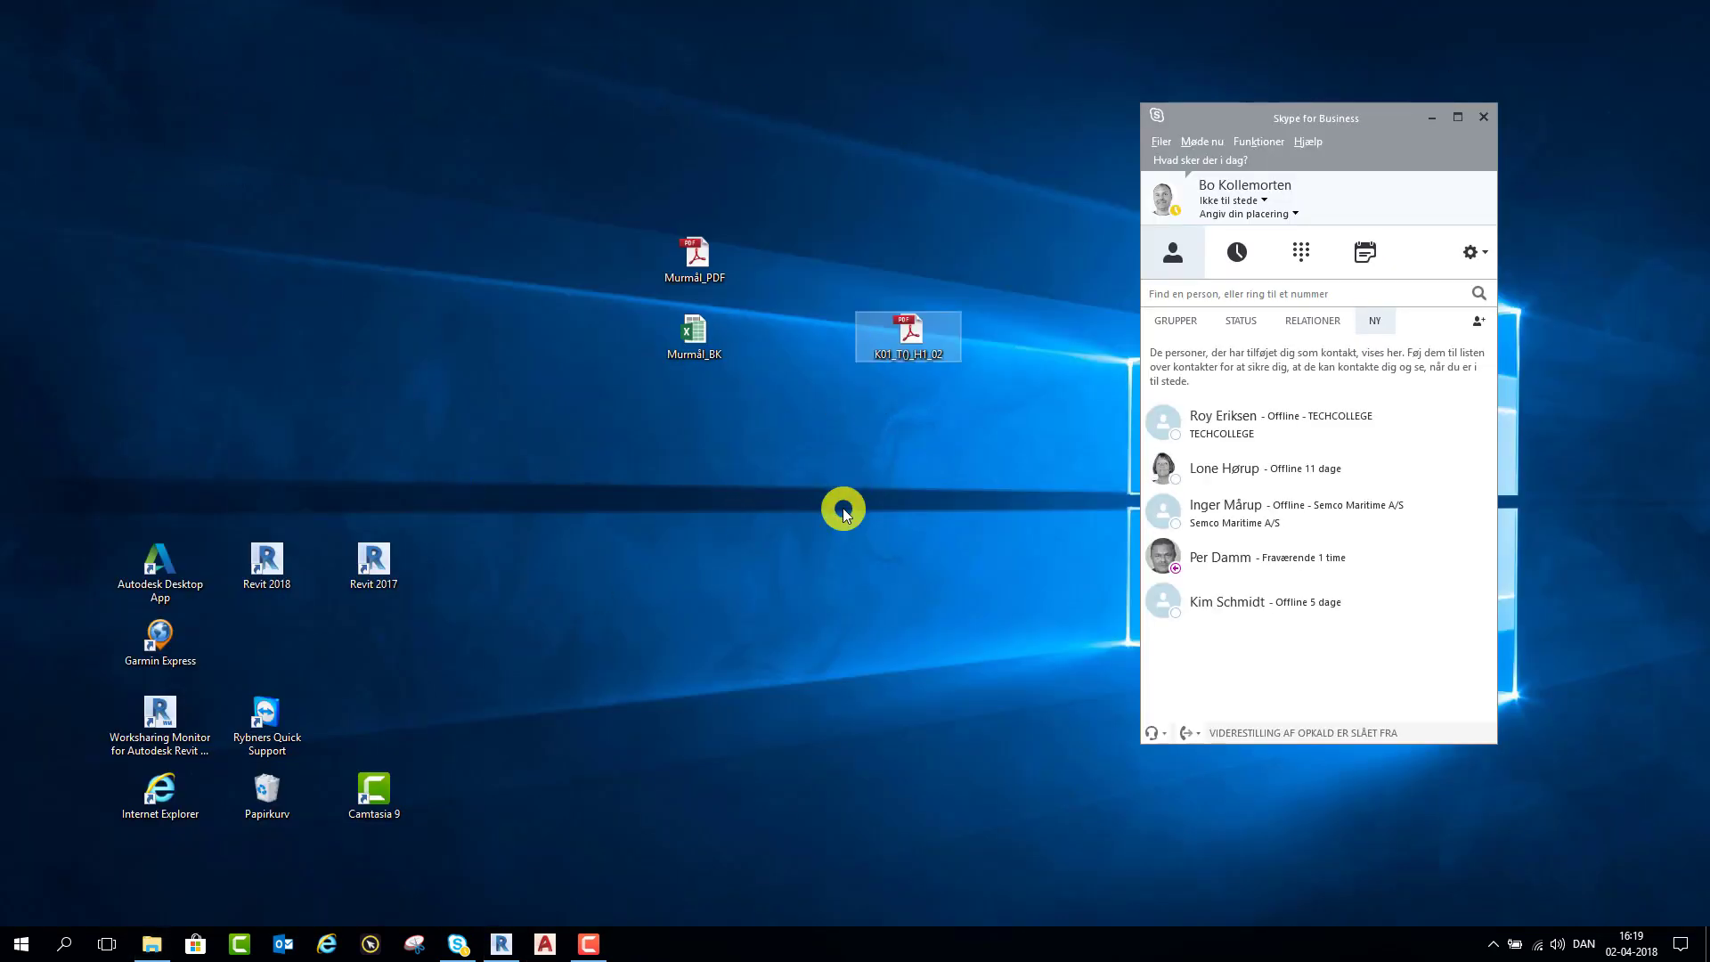
double_click(912, 333)
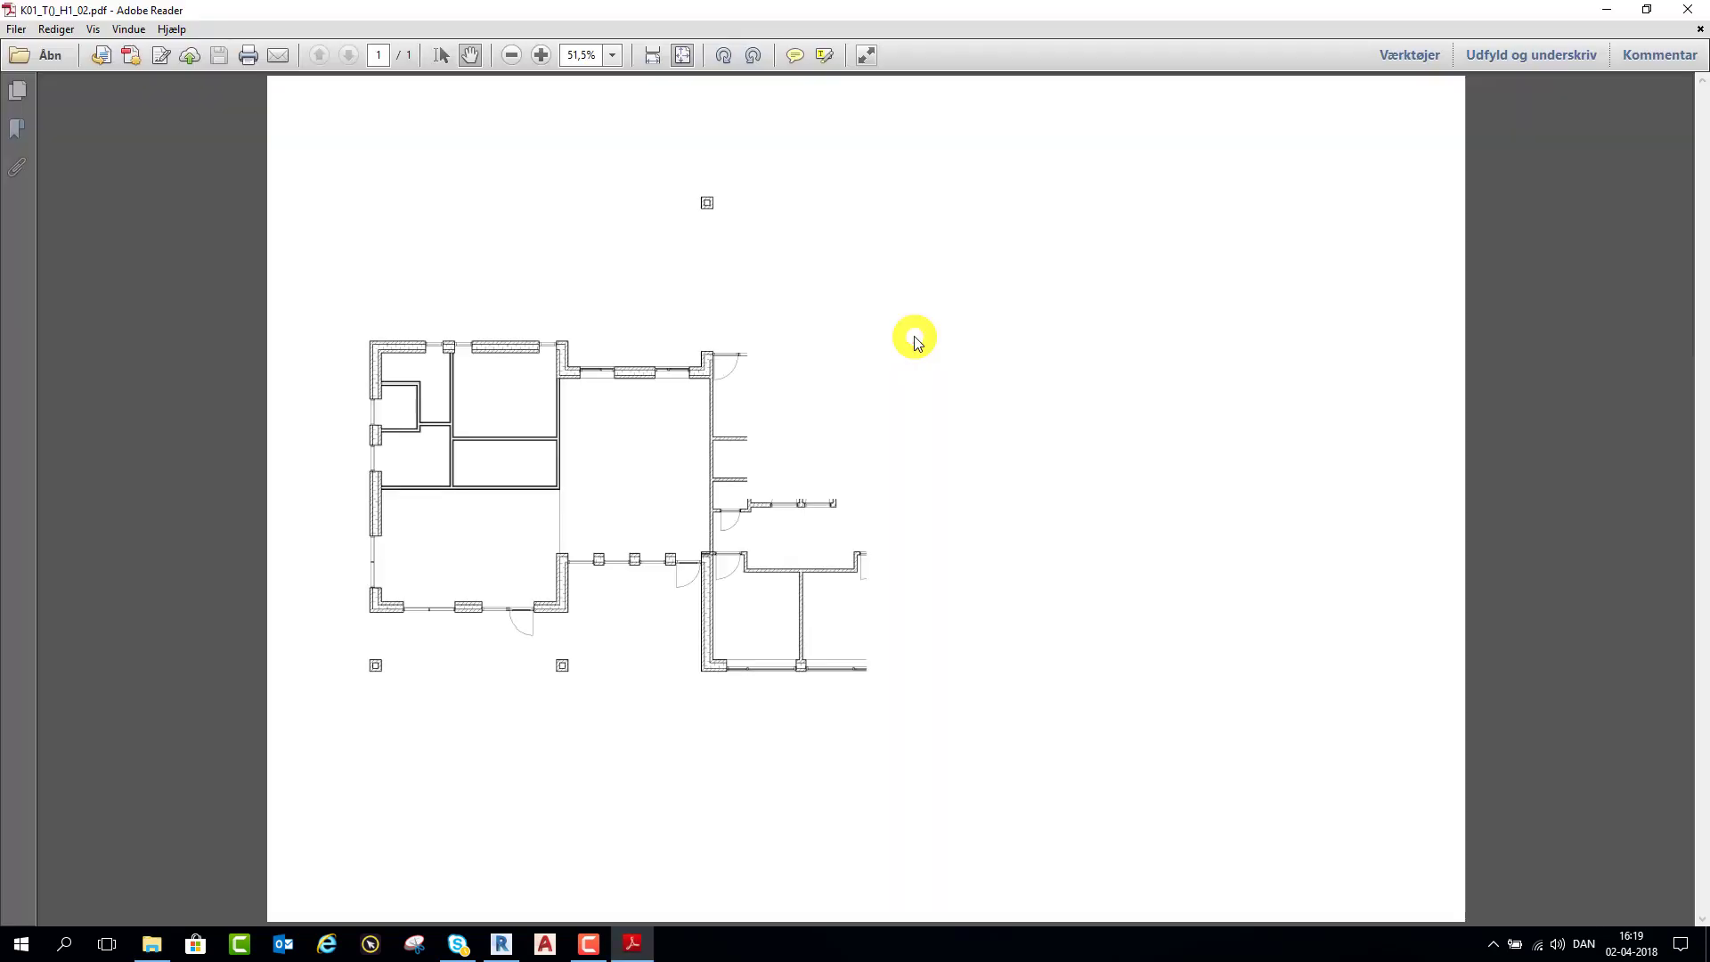